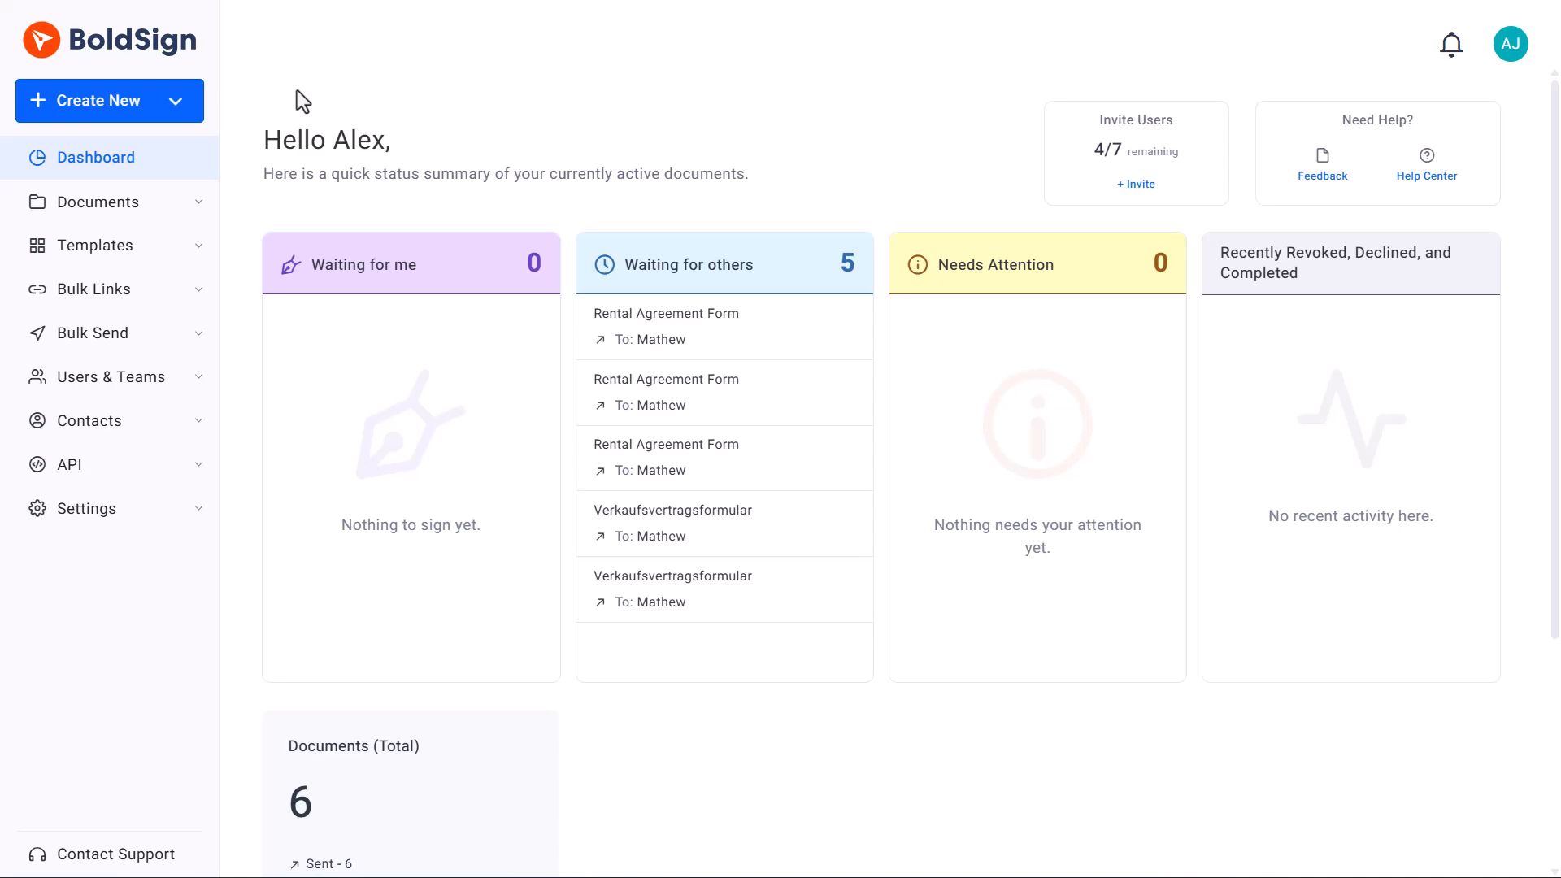
# Start a new bulk link and title it "Policies Acknowledgement Form".
pyautogui.click(171, 114)
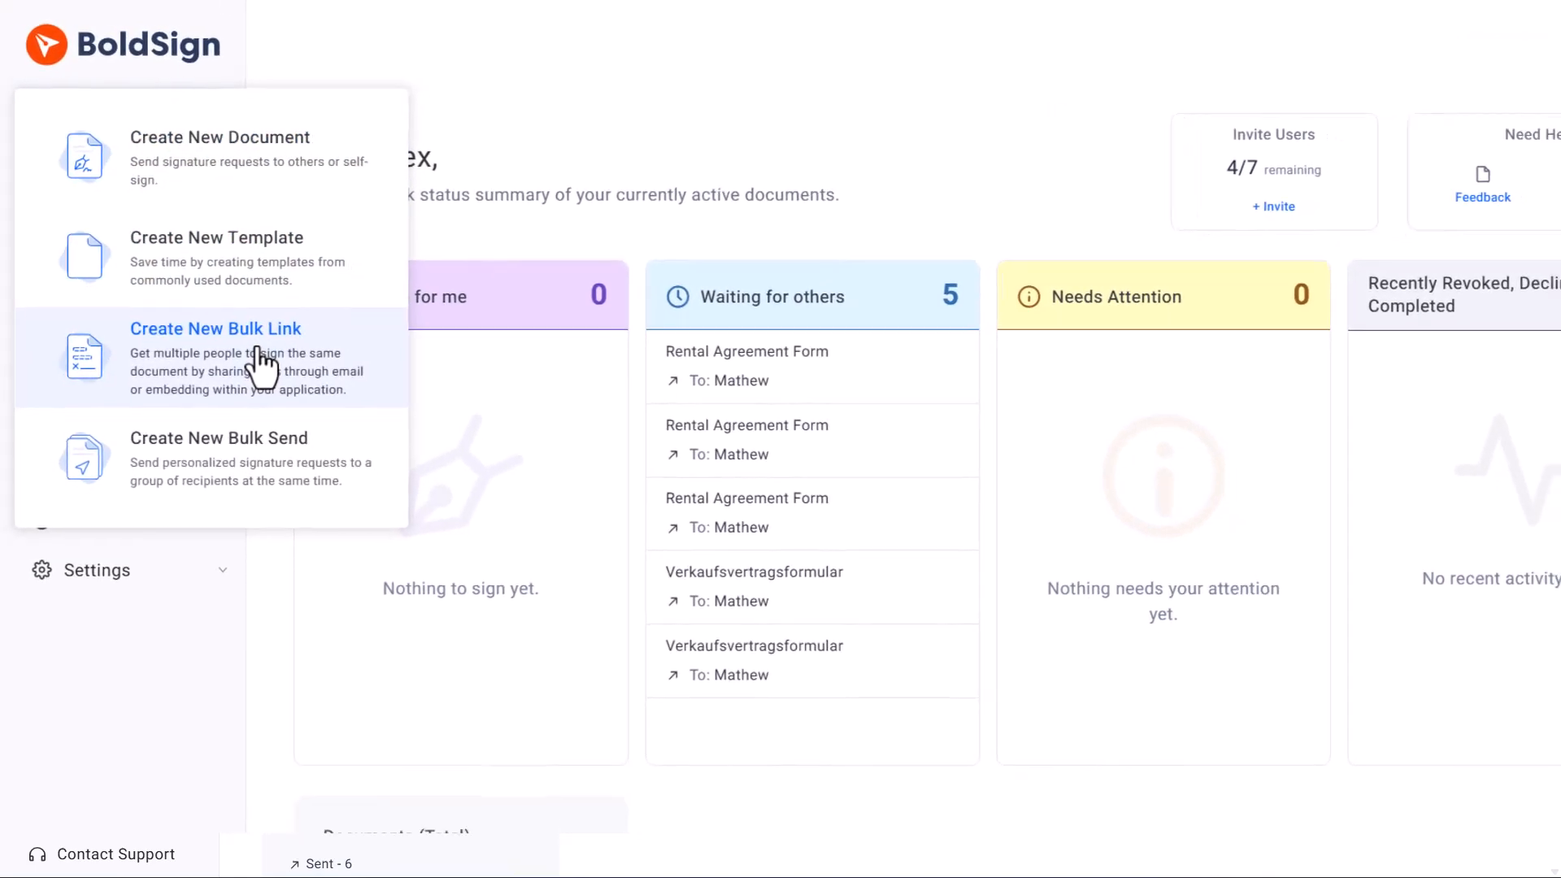
pyautogui.click(262, 370)
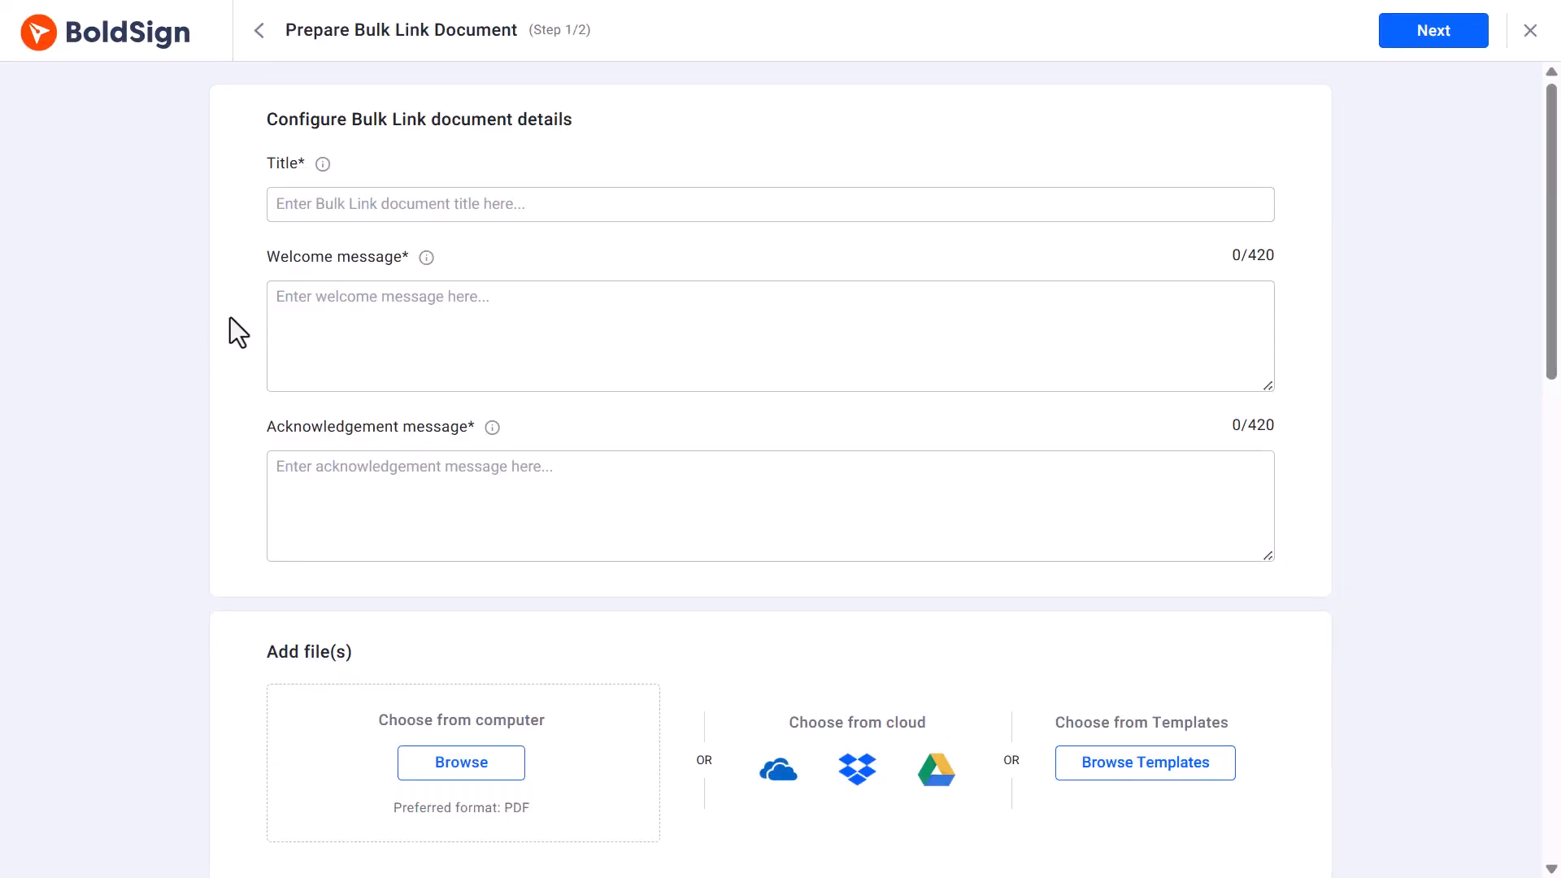
pyautogui.click(309, 213)
pyautogui.write('Policies')
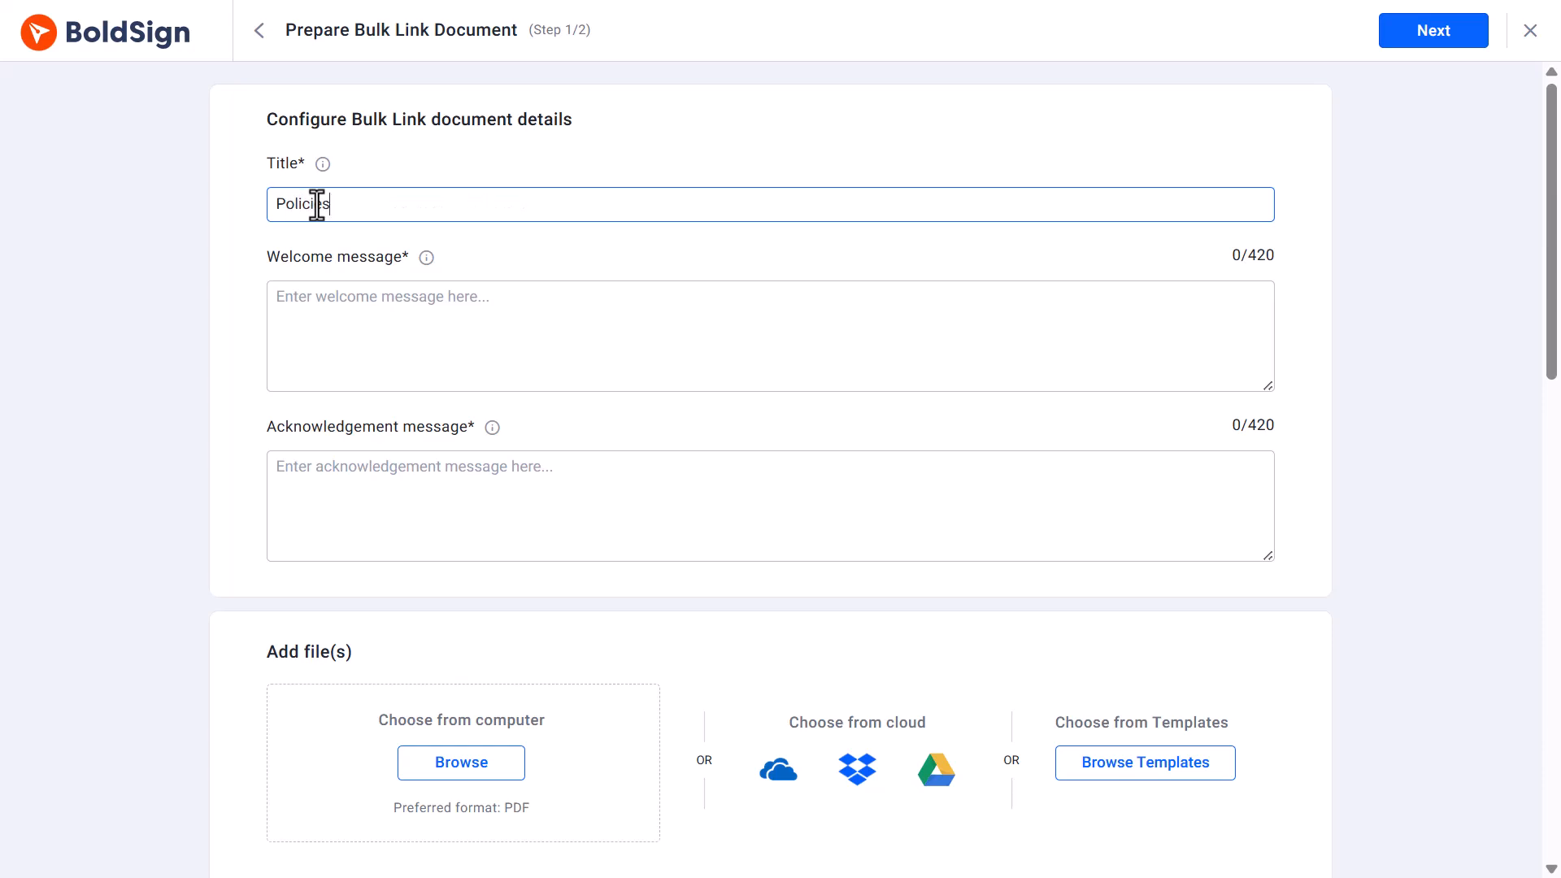
pyautogui.write(' Acknowledgement Form')
# Enter the welcome message "Welcome to Cubeflakes." and the acknowledgement message "Thank you for reviewing and signing this document.".
pyautogui.click(331, 300)
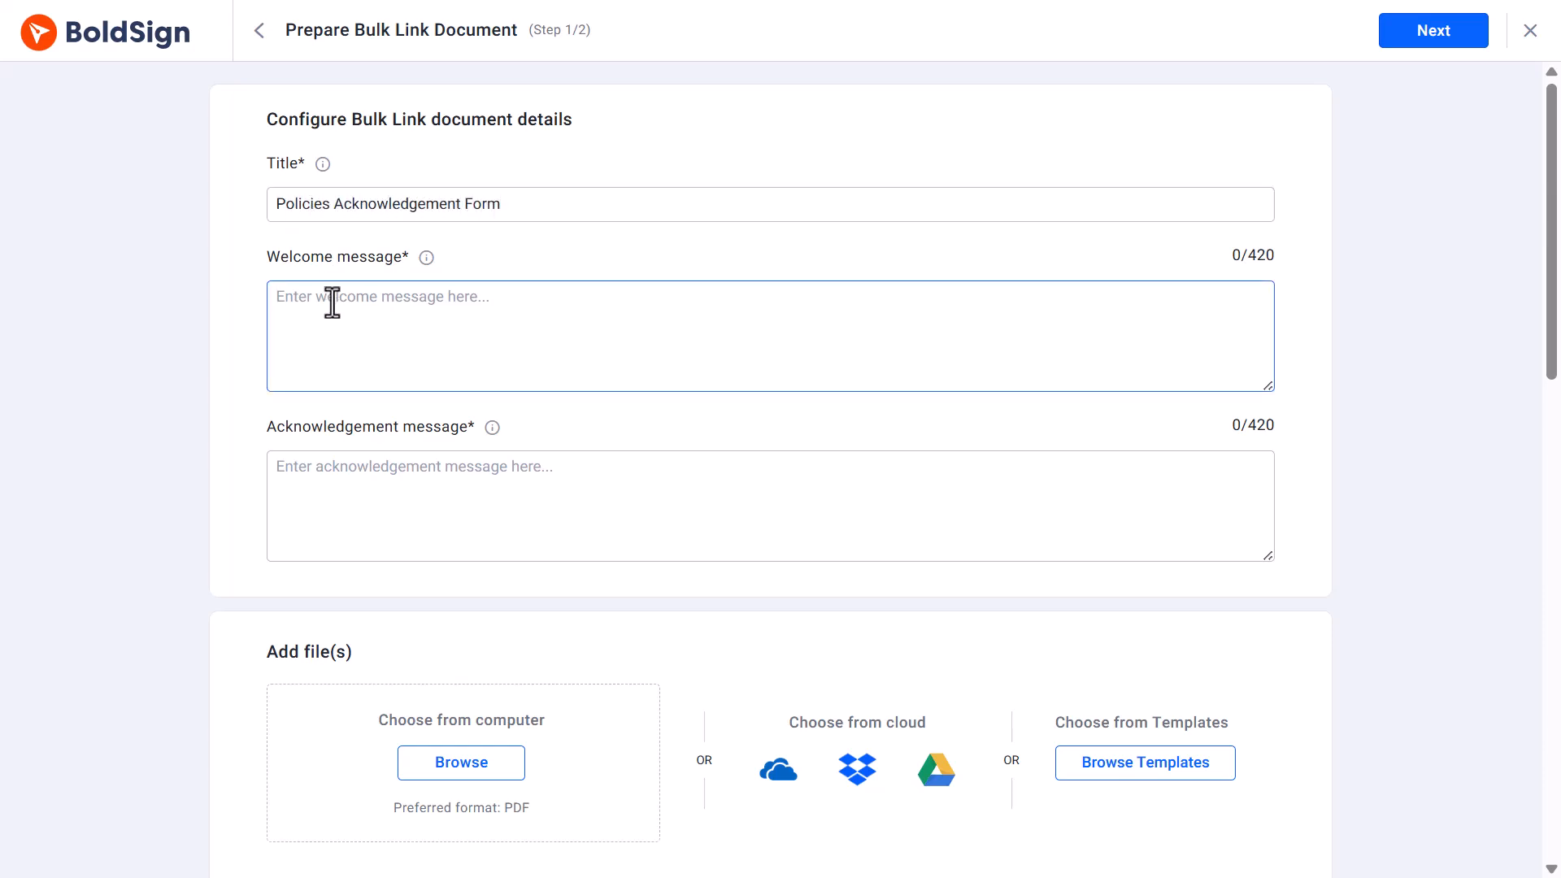
pyautogui.write('Welcome to Cubeflak')
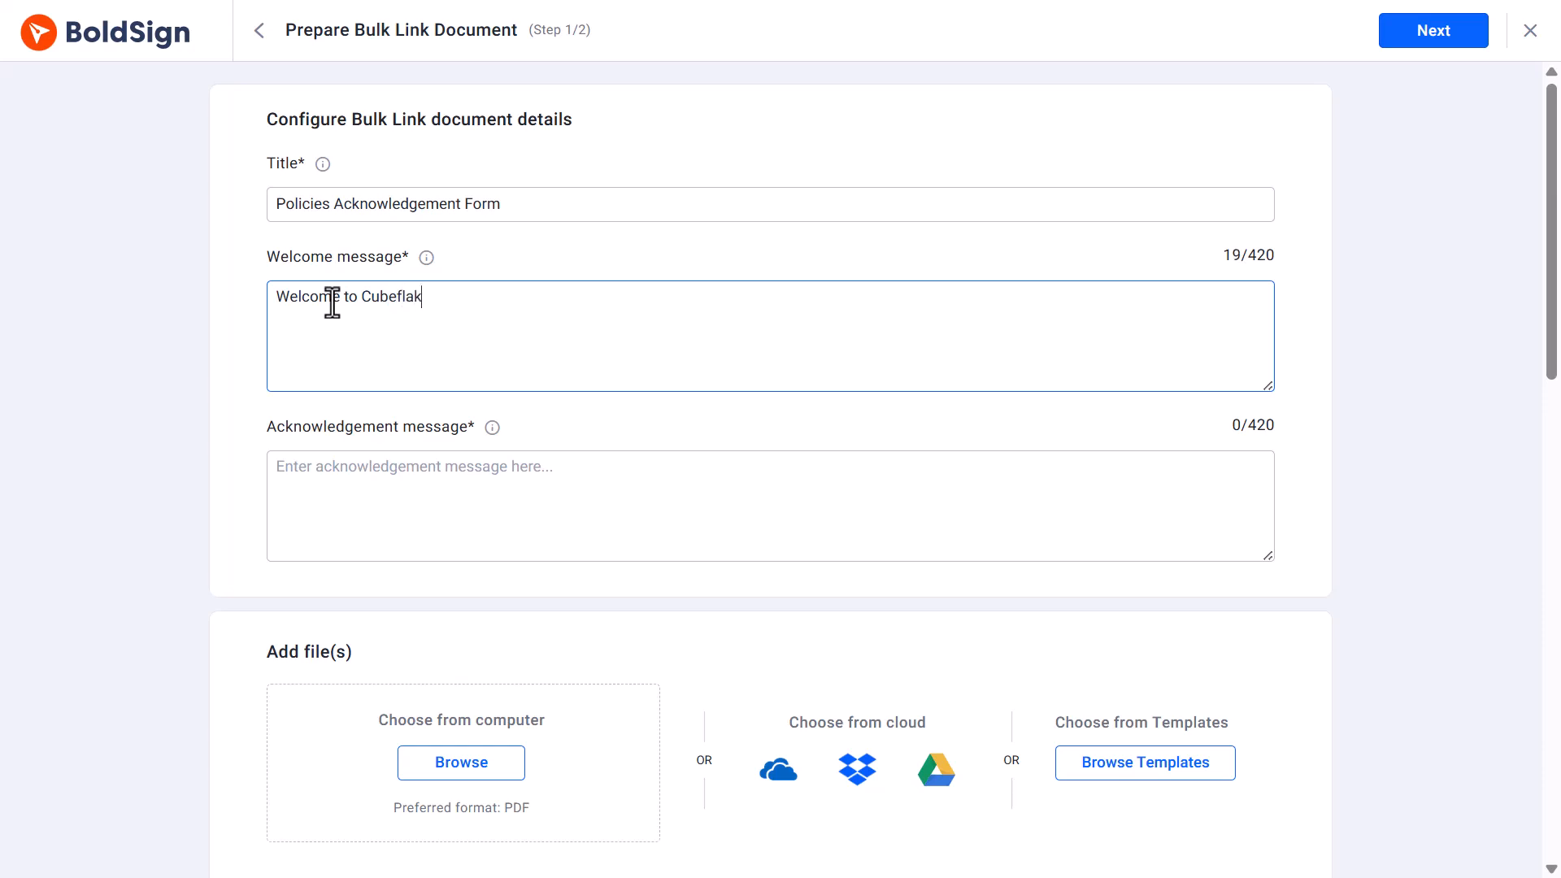
pyautogui.write('es.')
pyautogui.click(324, 480)
pyautogui.write('Thank you f')
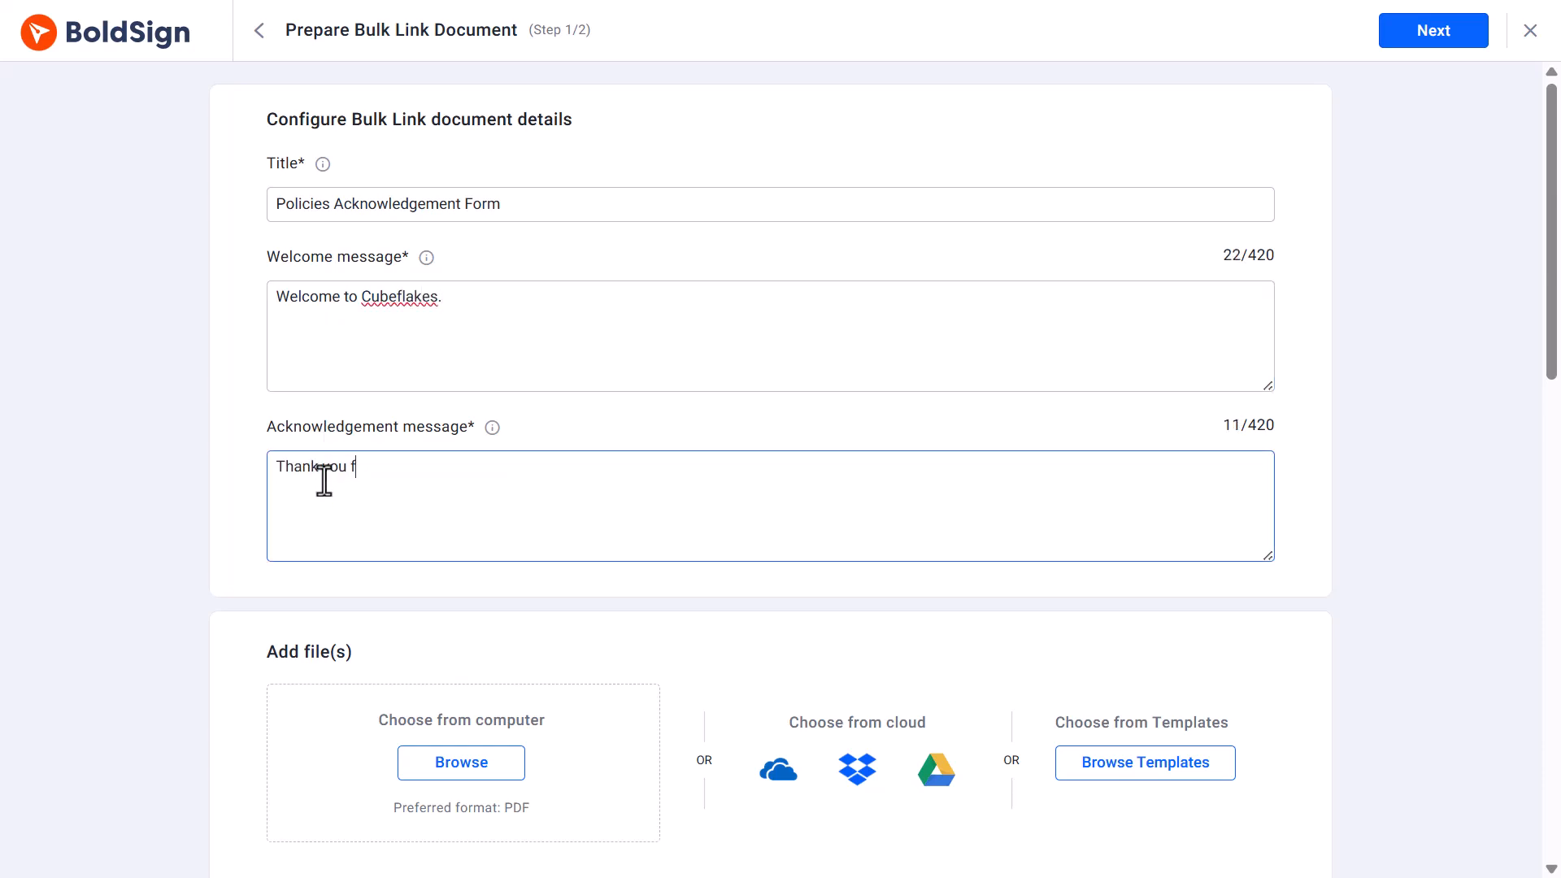
pyautogui.write('or reviewing and signing ')
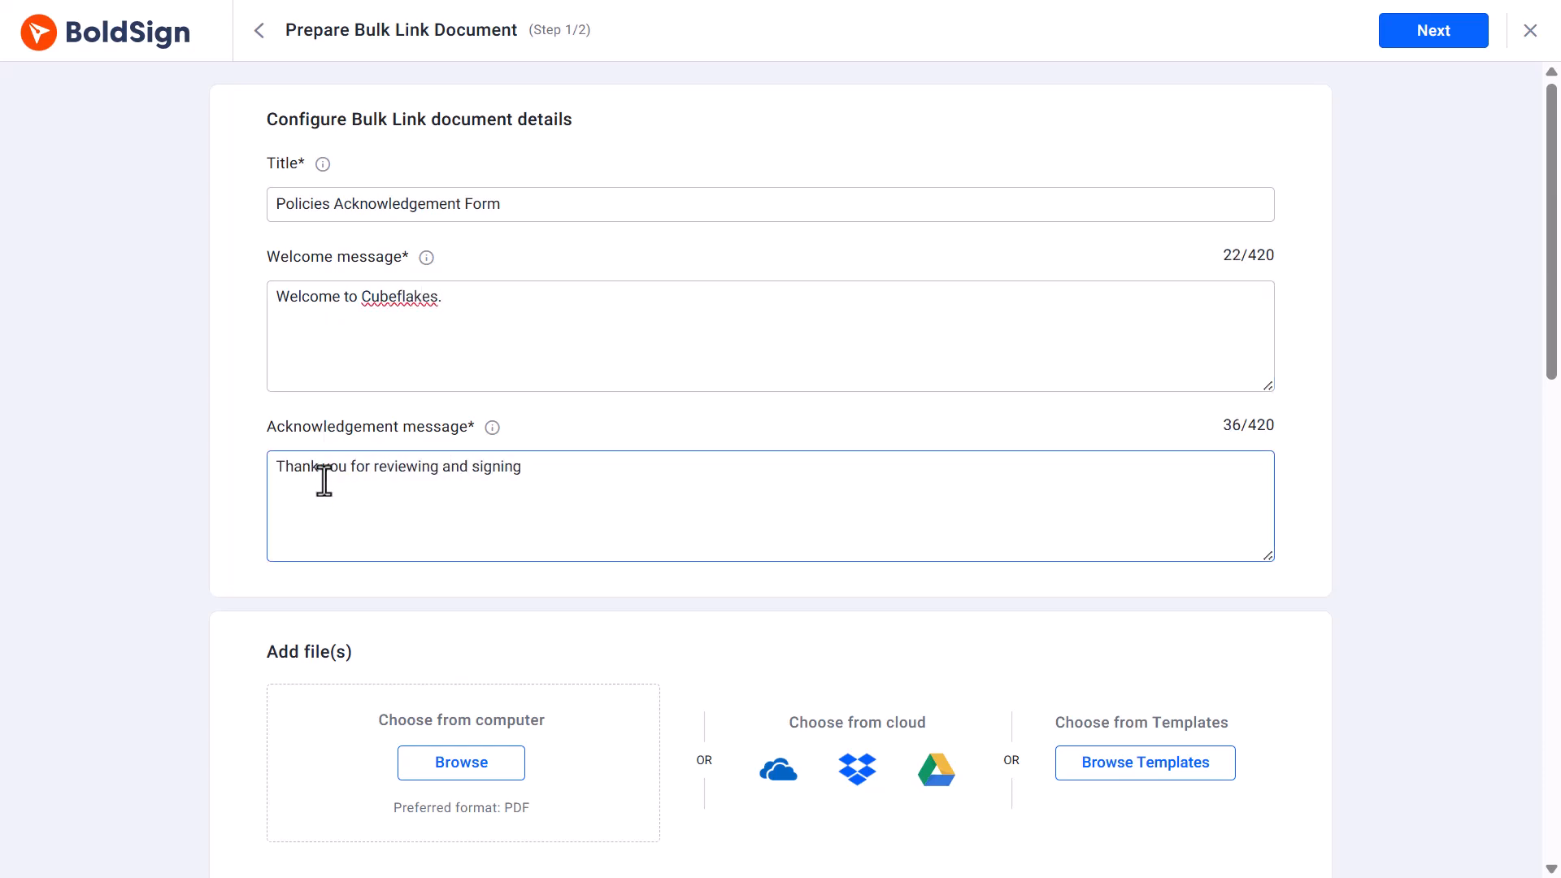
pyautogui.write('this document.')
# Upload the Policies Acknowledgment Form file from the computer's Attachments folder.
pyautogui.scroll(-1, 559, 529)
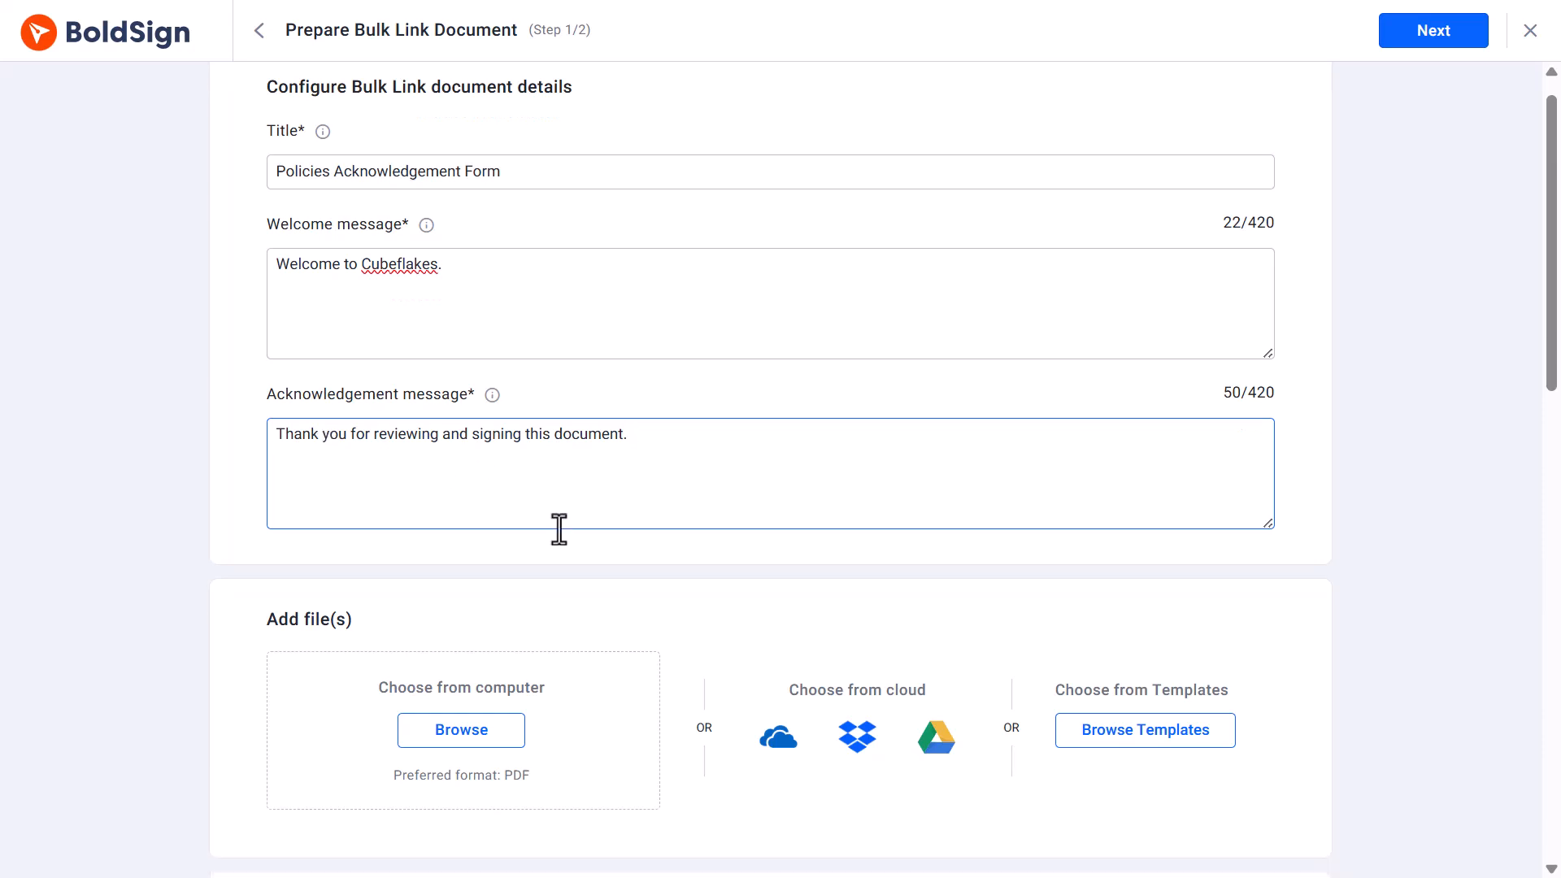
pyautogui.scroll(-4, 559, 529)
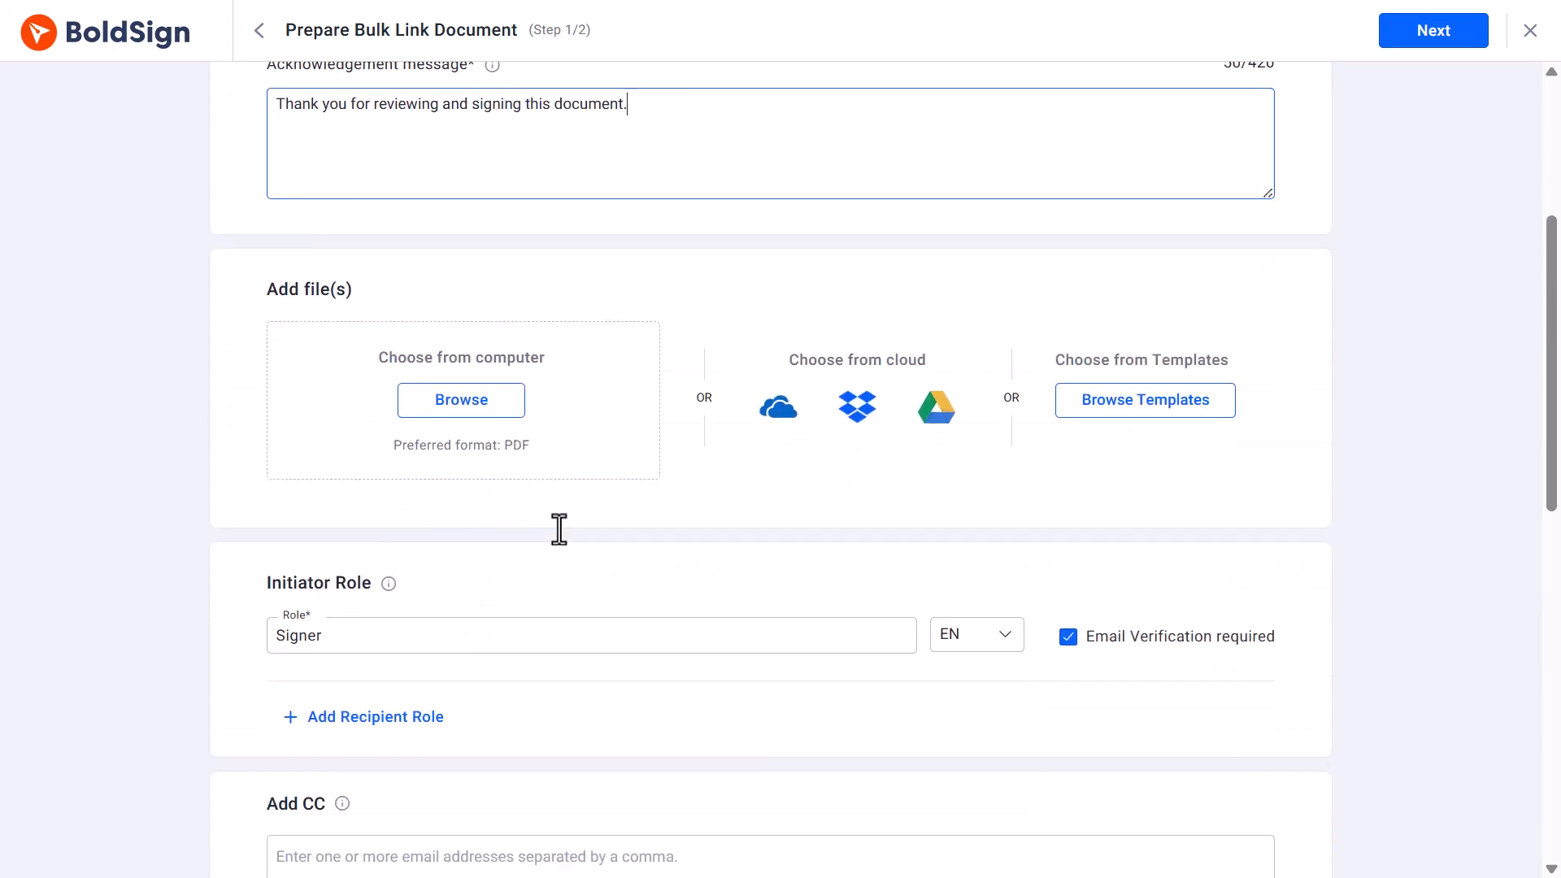
pyautogui.click(448, 406)
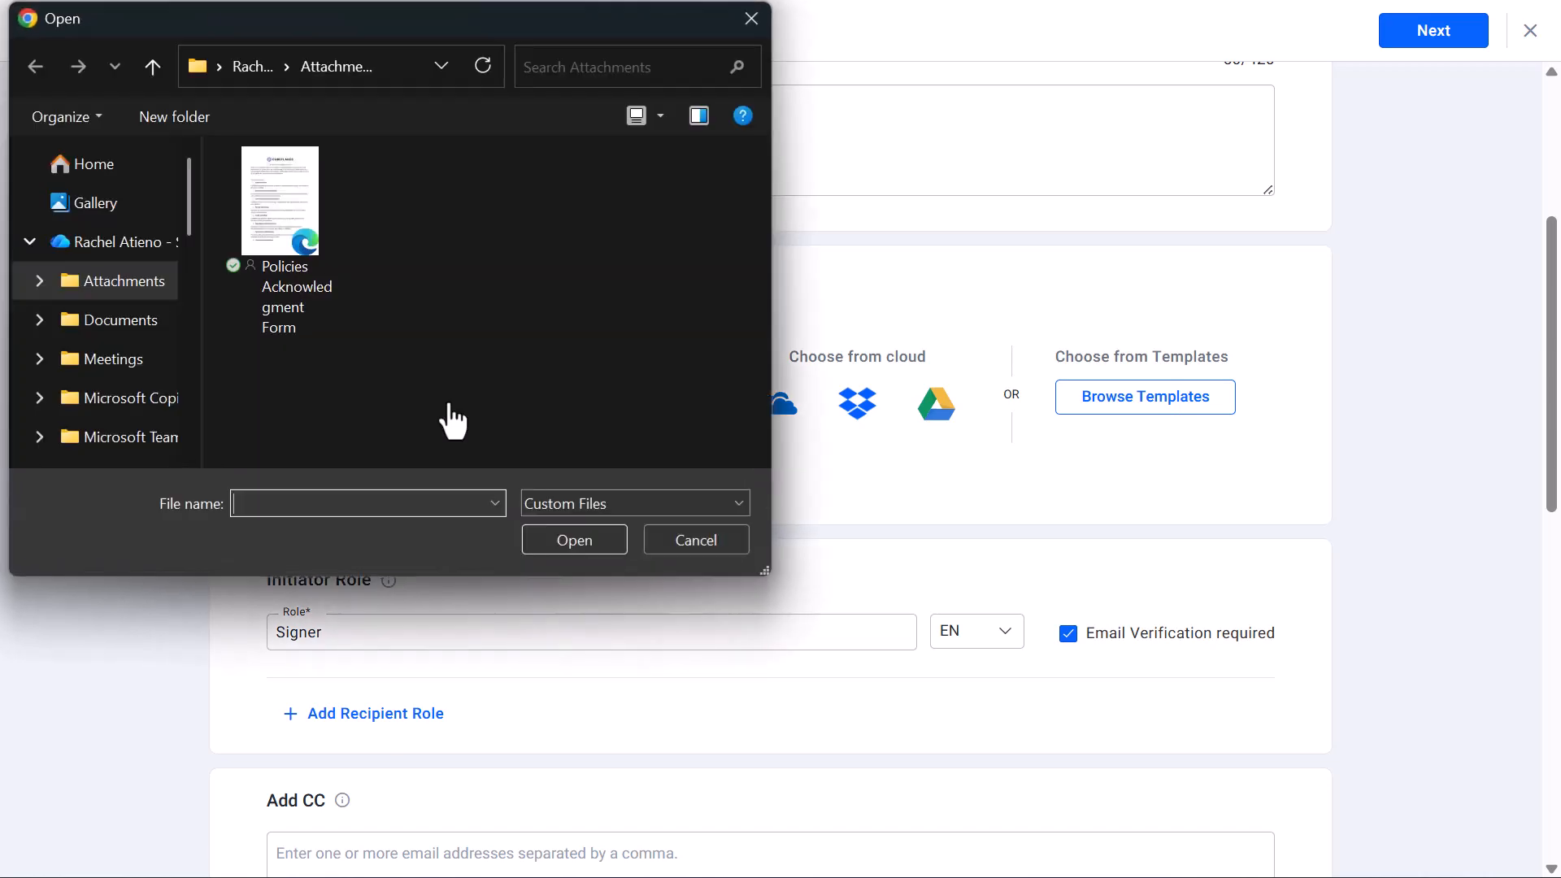
pyautogui.click(305, 234)
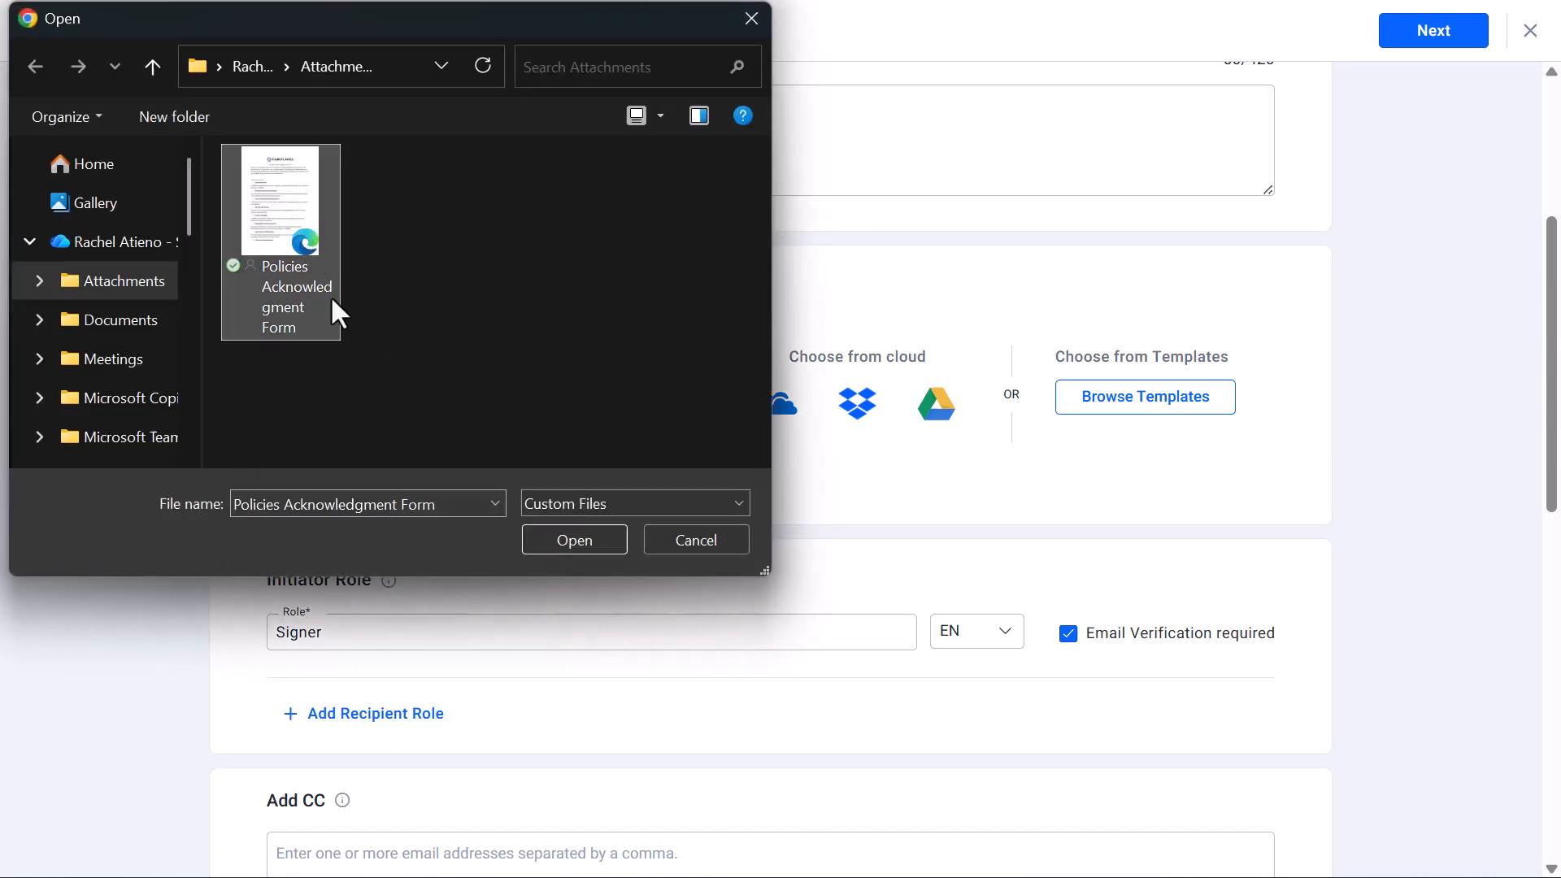
pyautogui.click(578, 541)
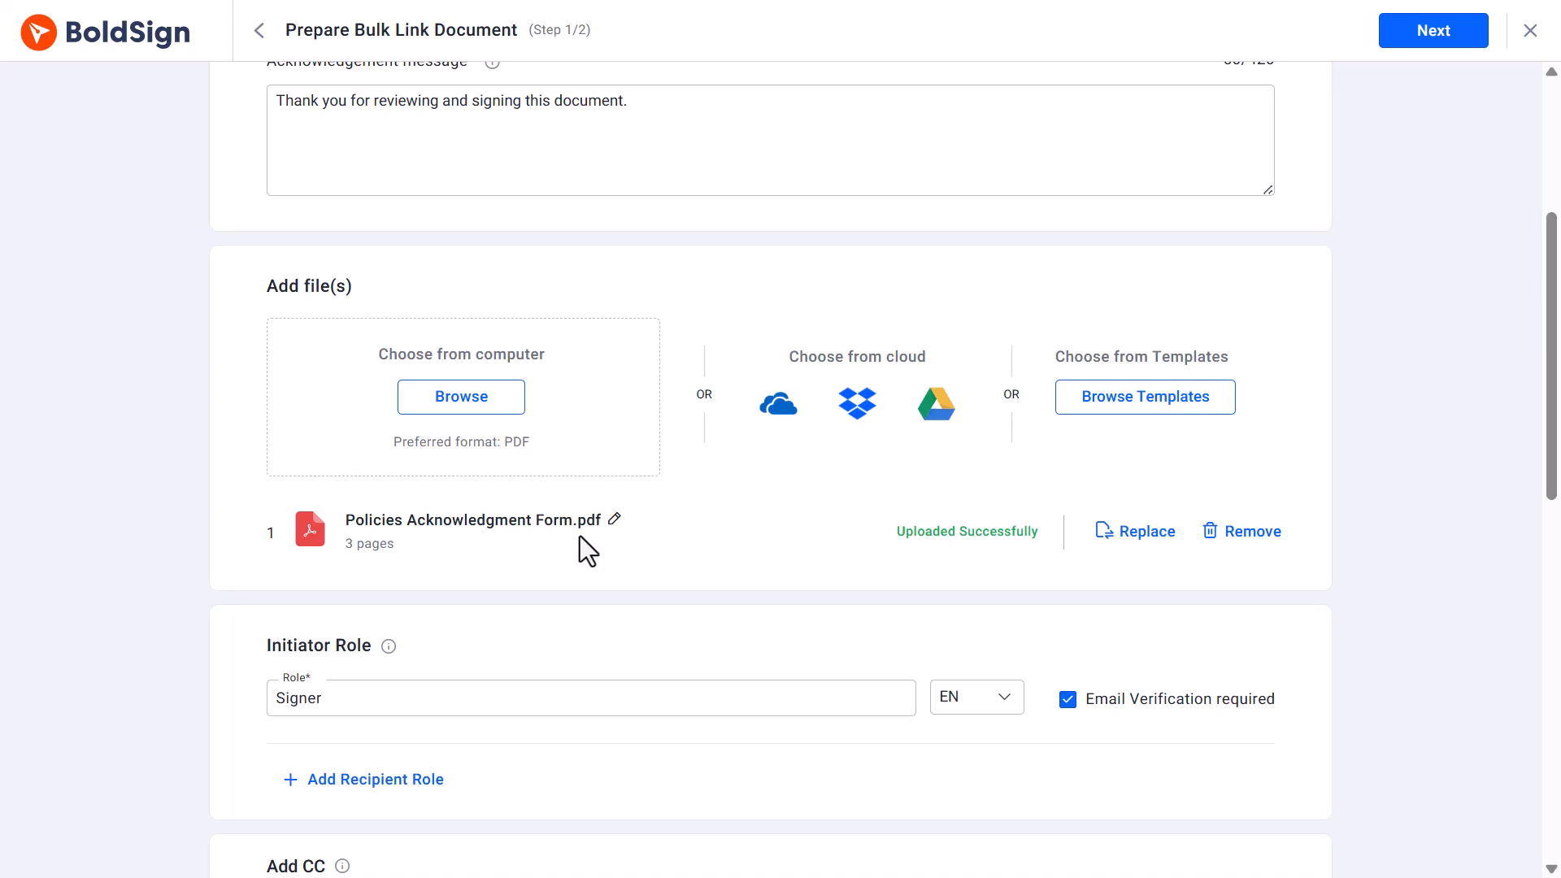
# Replace the initiator role name with "Employee".
pyautogui.scroll(-2, 579, 535)
pyautogui.click(376, 578)
pyautogui.press('BackSpace')
pyautogui.press('BackSpace')
pyautogui.press('BackSpace')
pyautogui.press('BackSpace')
pyautogui.press('BackSpace')
pyautogui.press('BackSpace')
pyautogui.write('E')
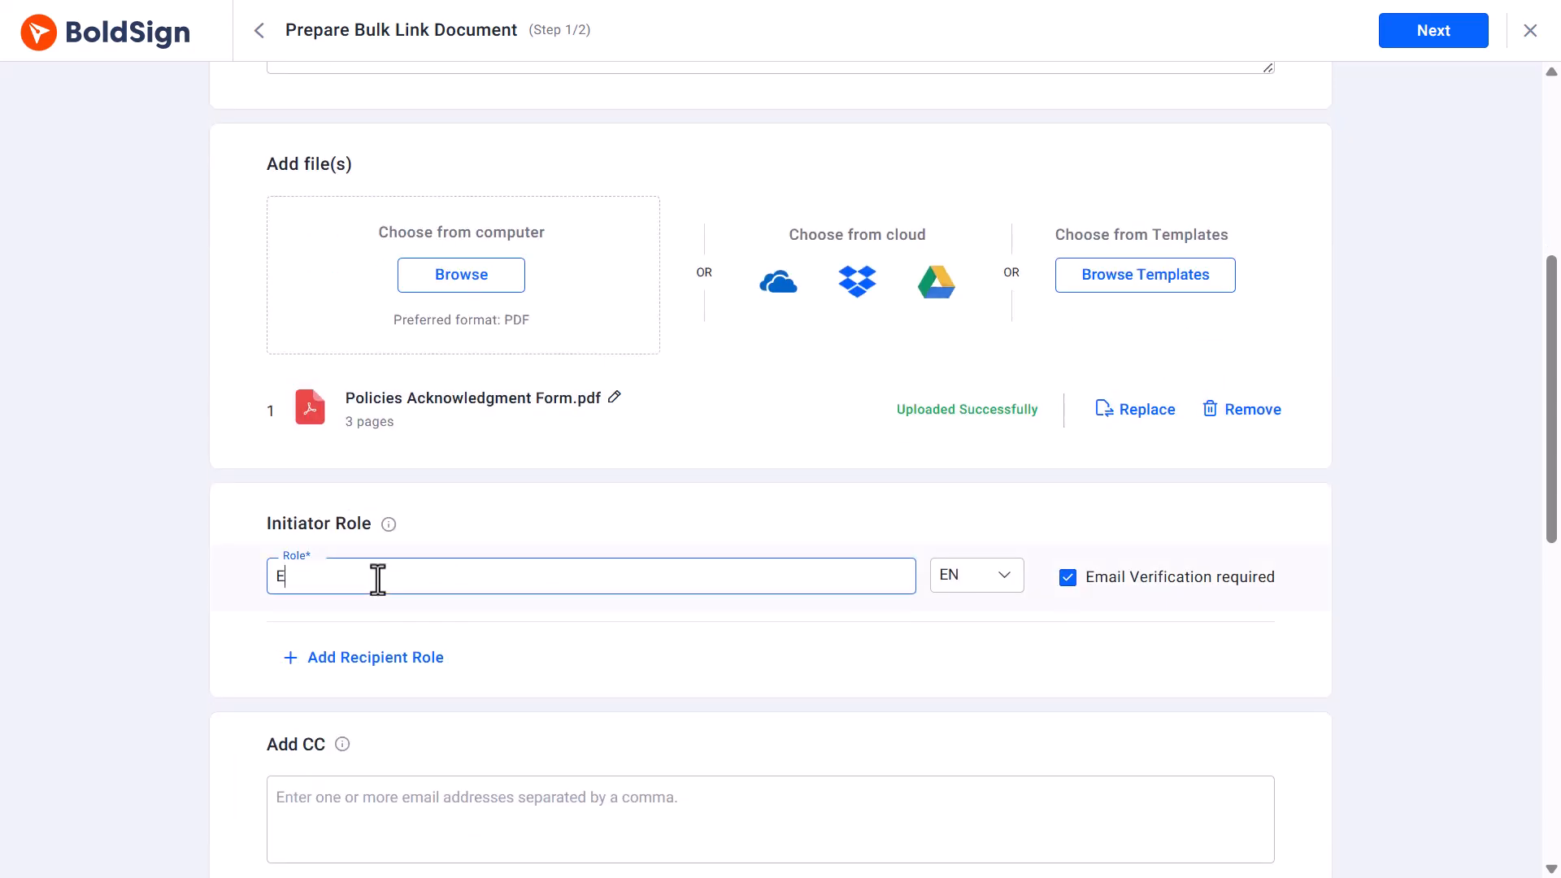
pyautogui.write('mployee')
# Turn off expiry in the bulk link settings and turn on expiry in the document settings.
pyautogui.scroll(-2, 566, 529)
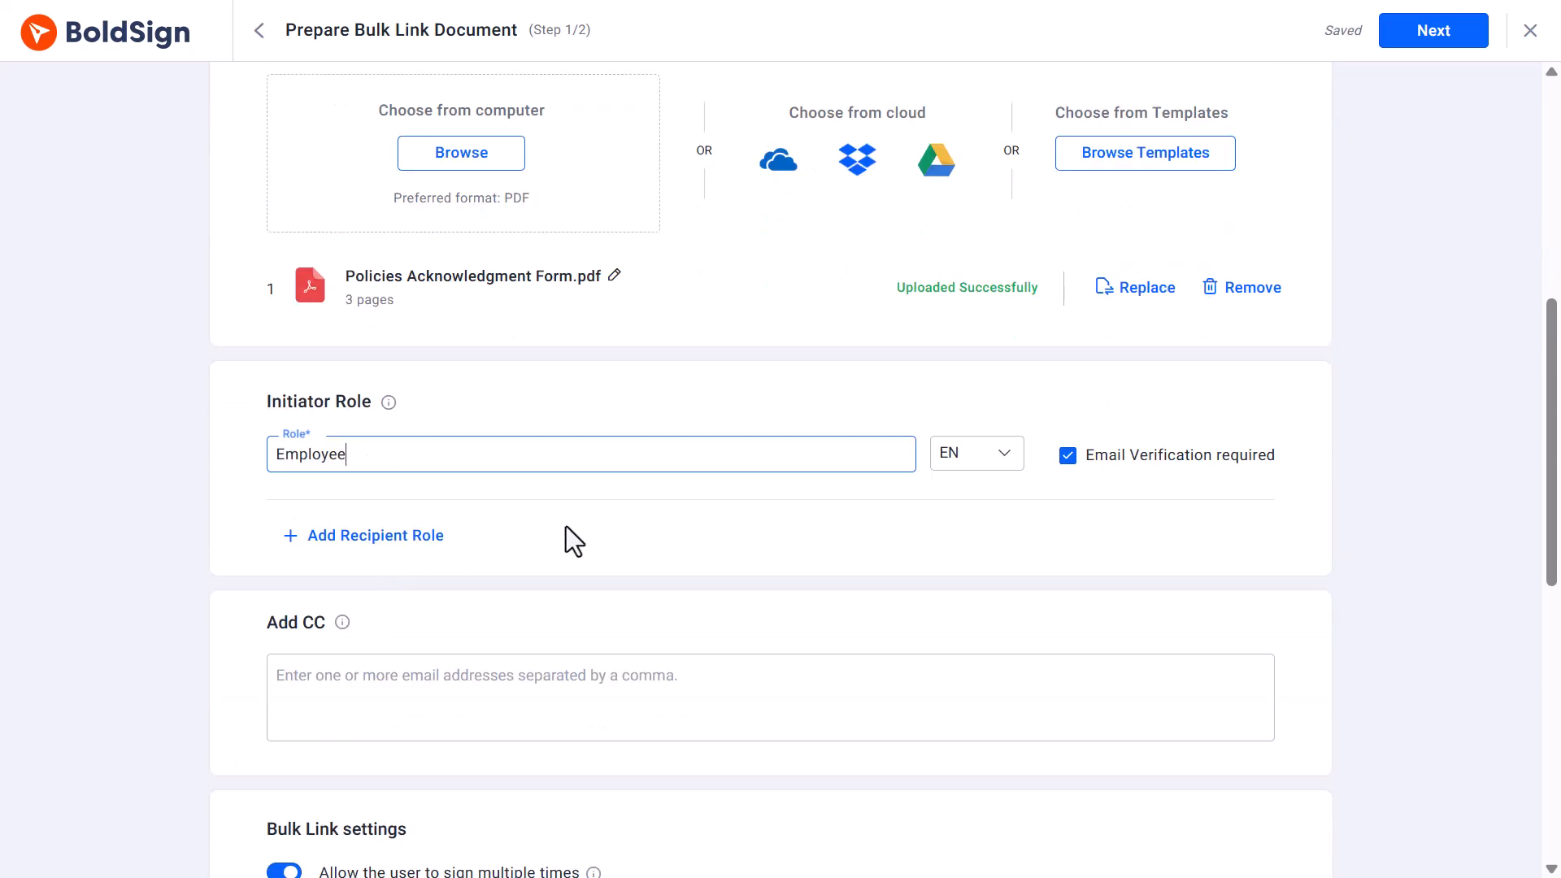
pyautogui.scroll(-6, 585, 524)
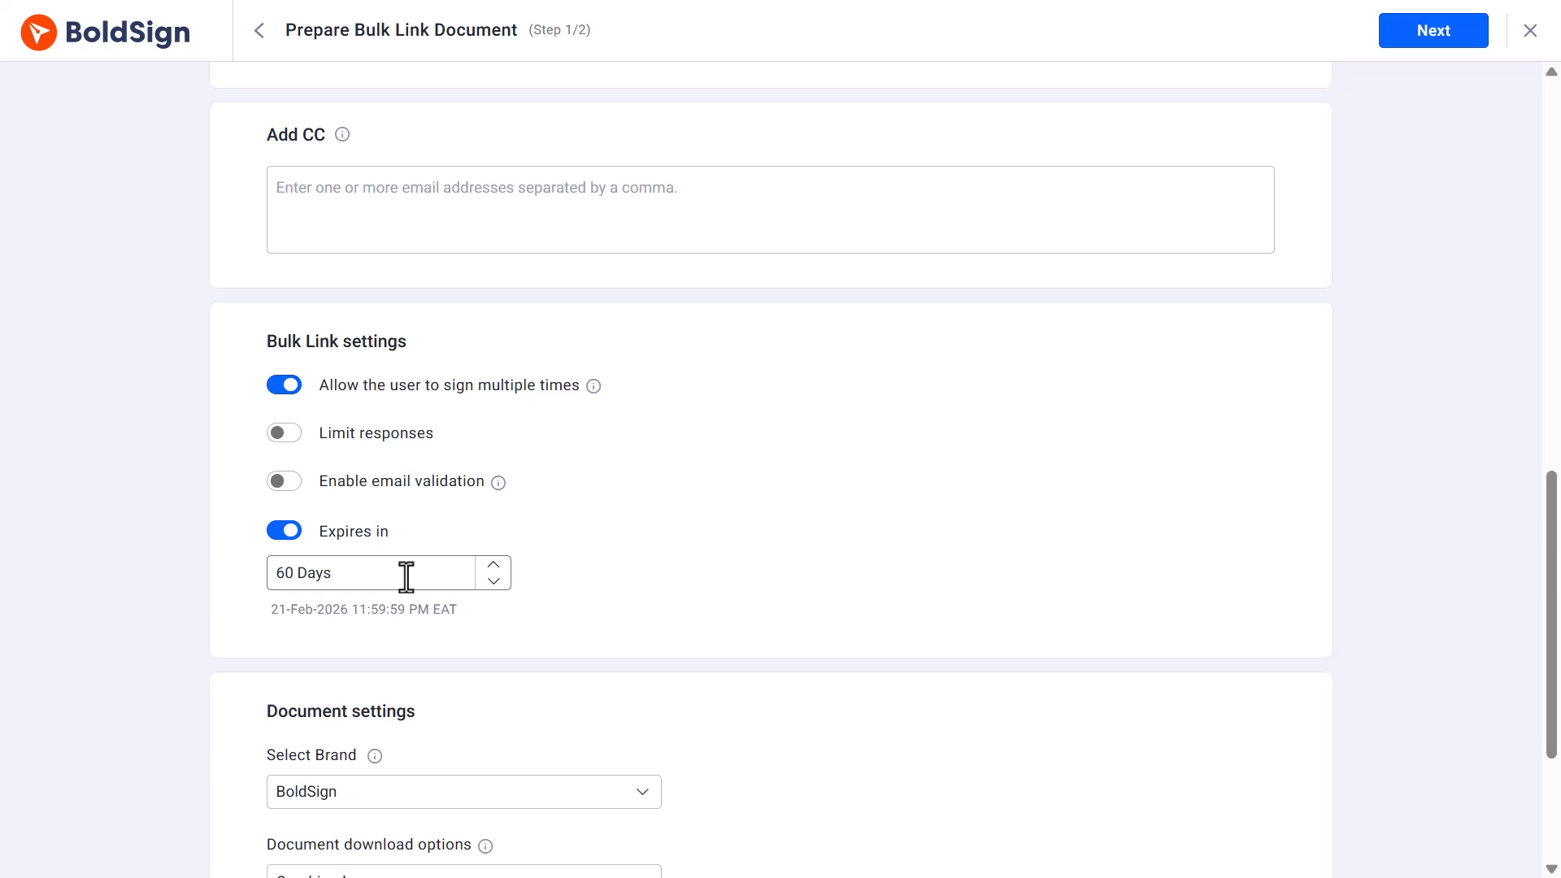
pyautogui.click(279, 535)
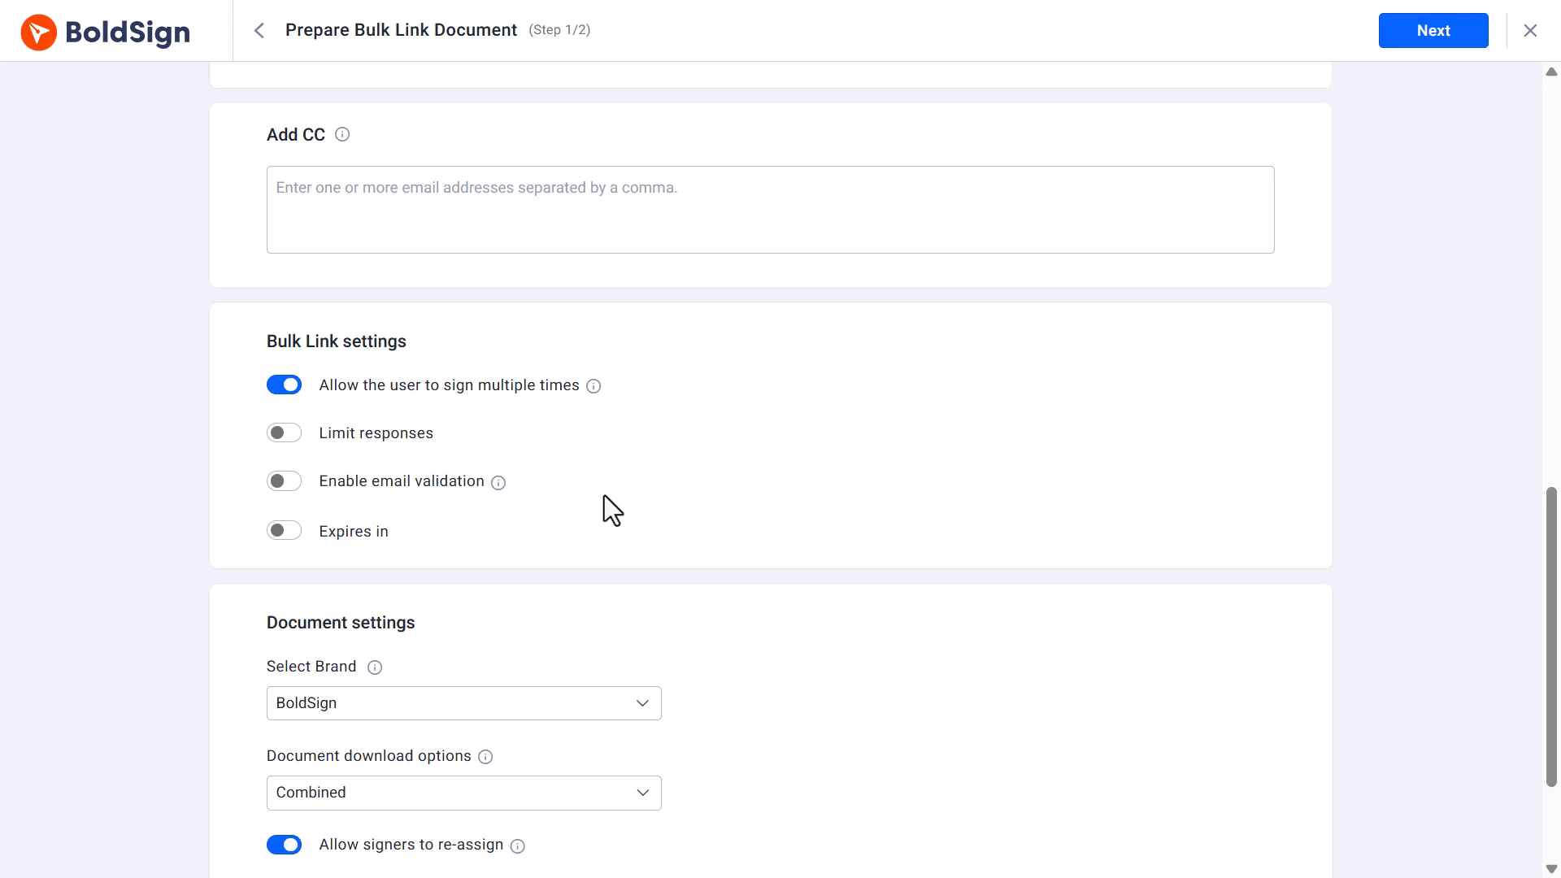
pyautogui.scroll(-3, 604, 495)
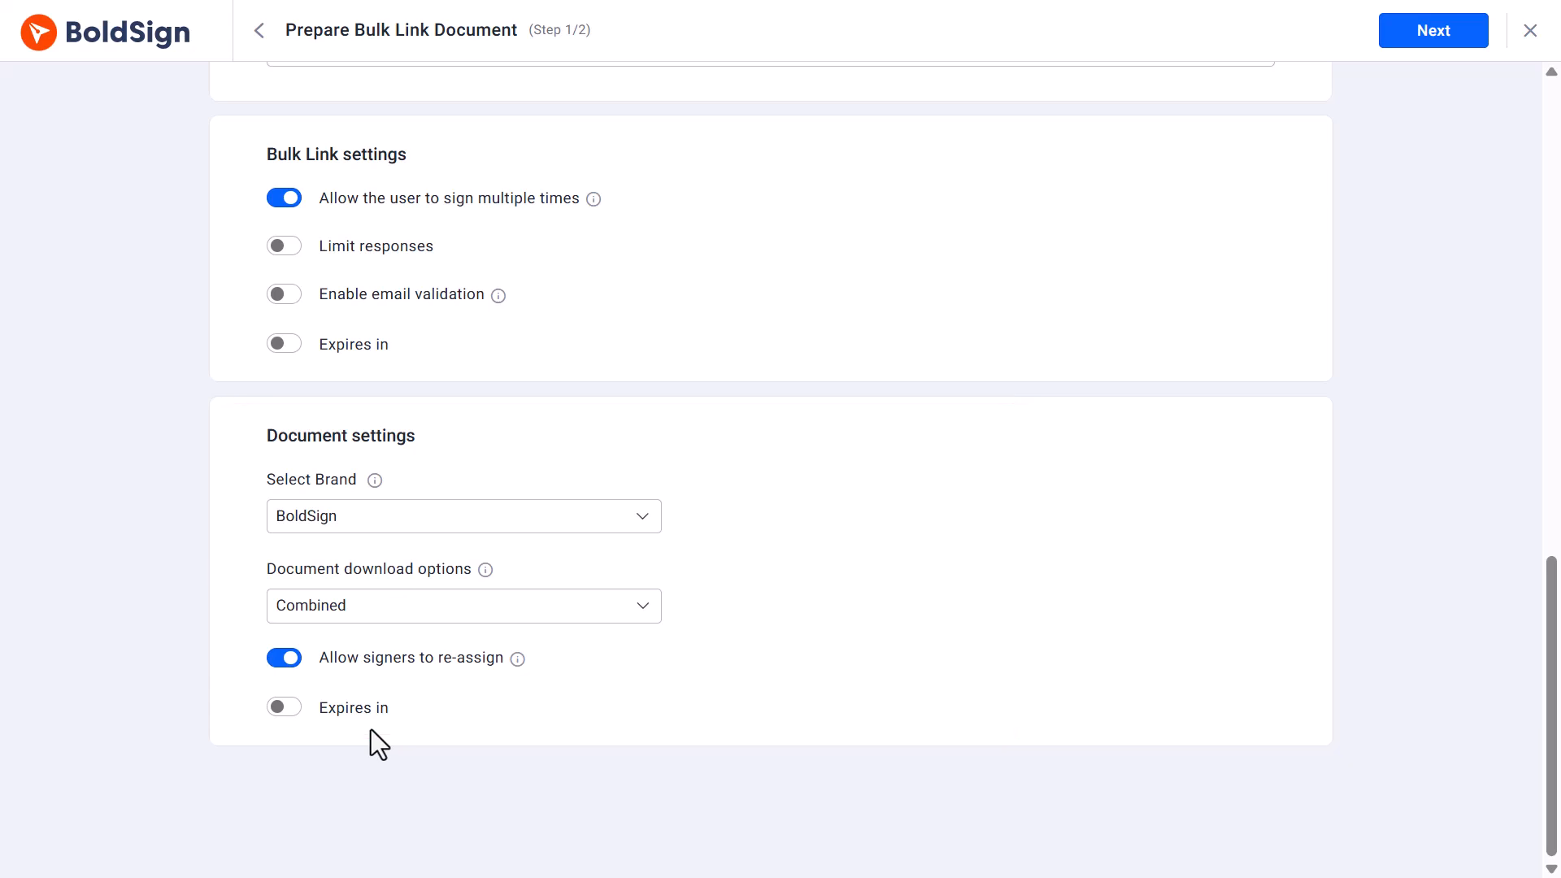
pyautogui.click(293, 717)
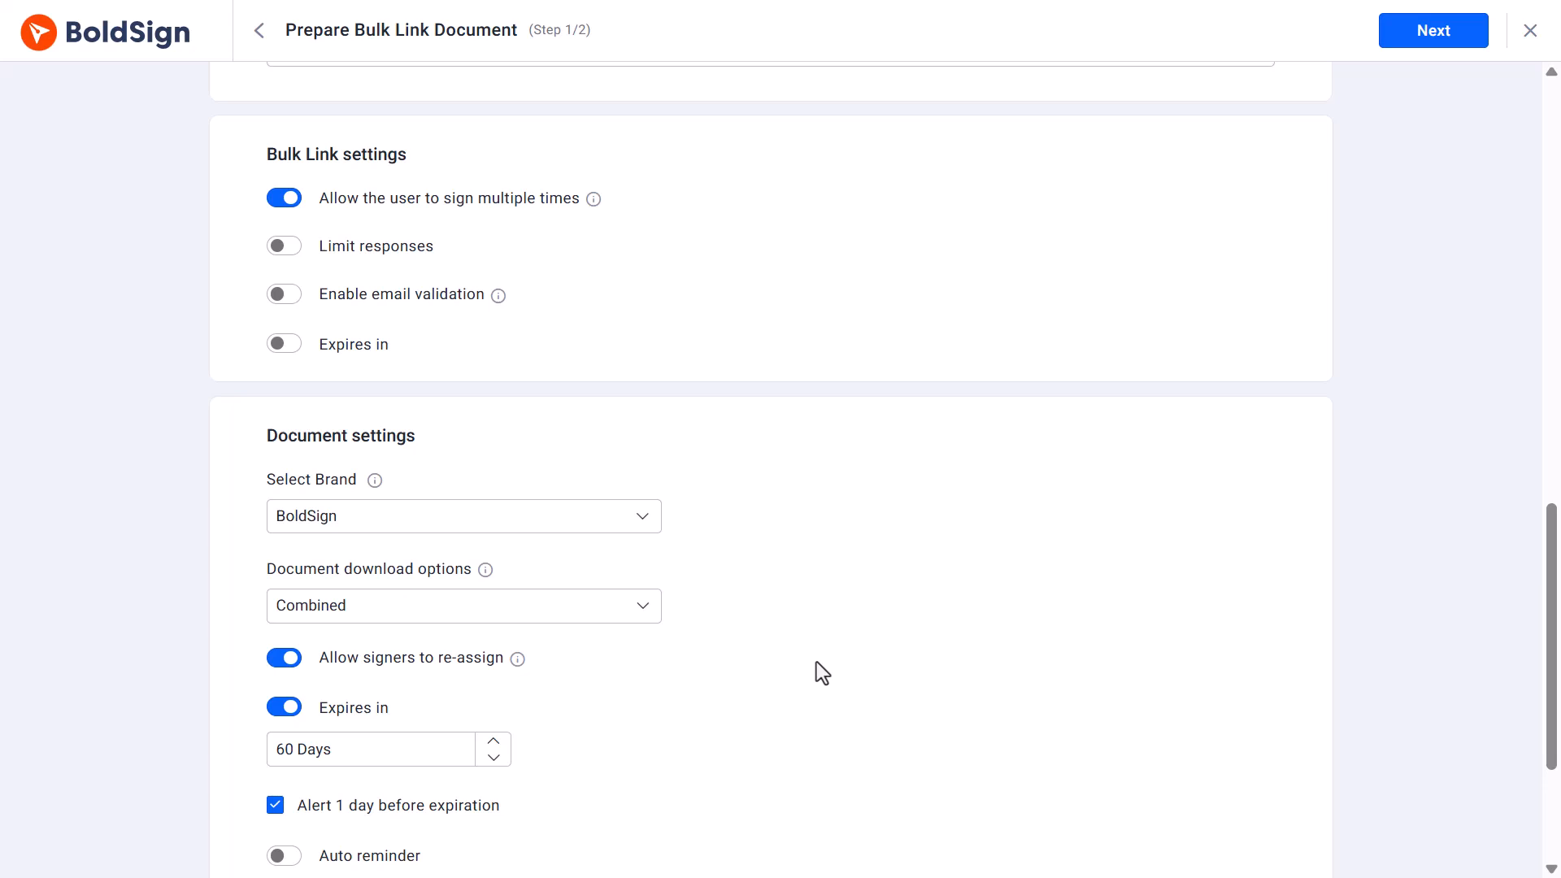
# Proceed to field configuration and place Employee Name and Signature fields beside their matching labels under Employee Acknowledgment on page 2.
pyautogui.scroll(15, 817, 662)
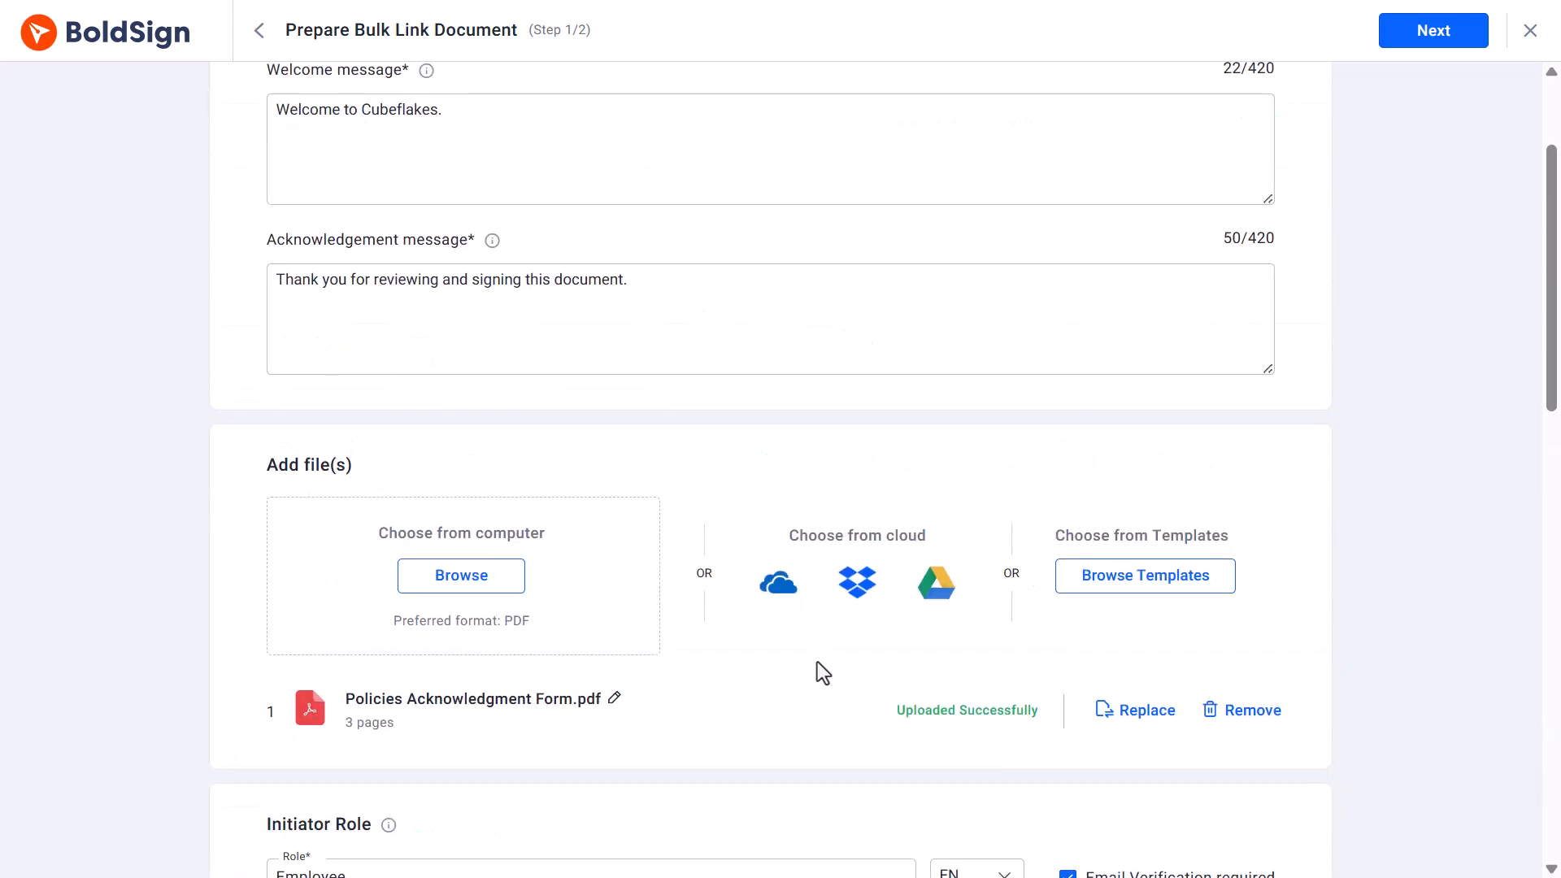
pyautogui.click(1473, 24)
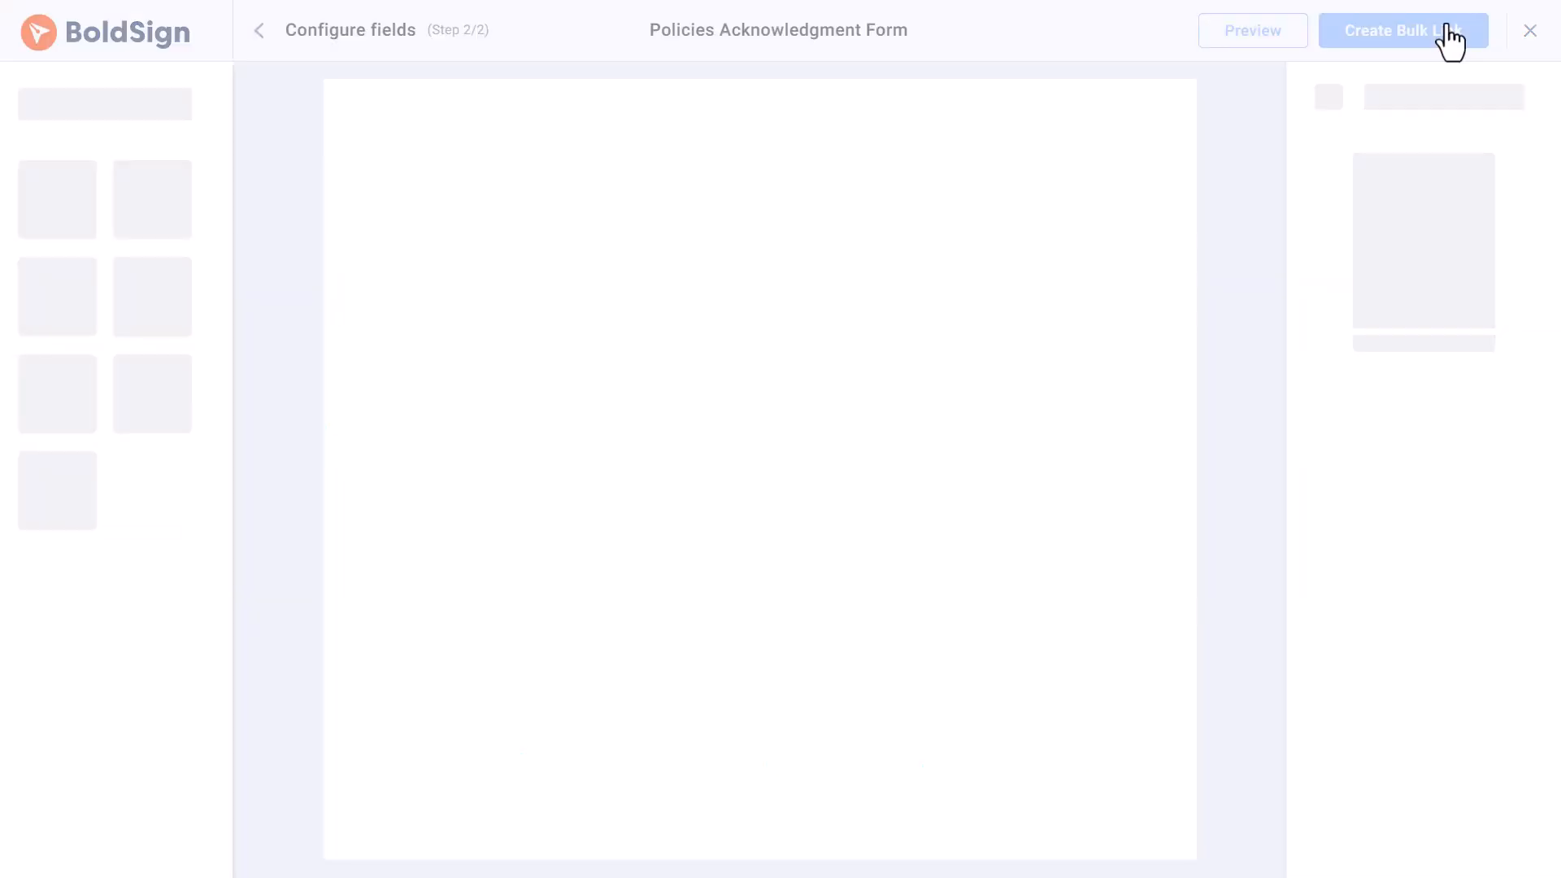
pyautogui.scroll(-12, 791, 413)
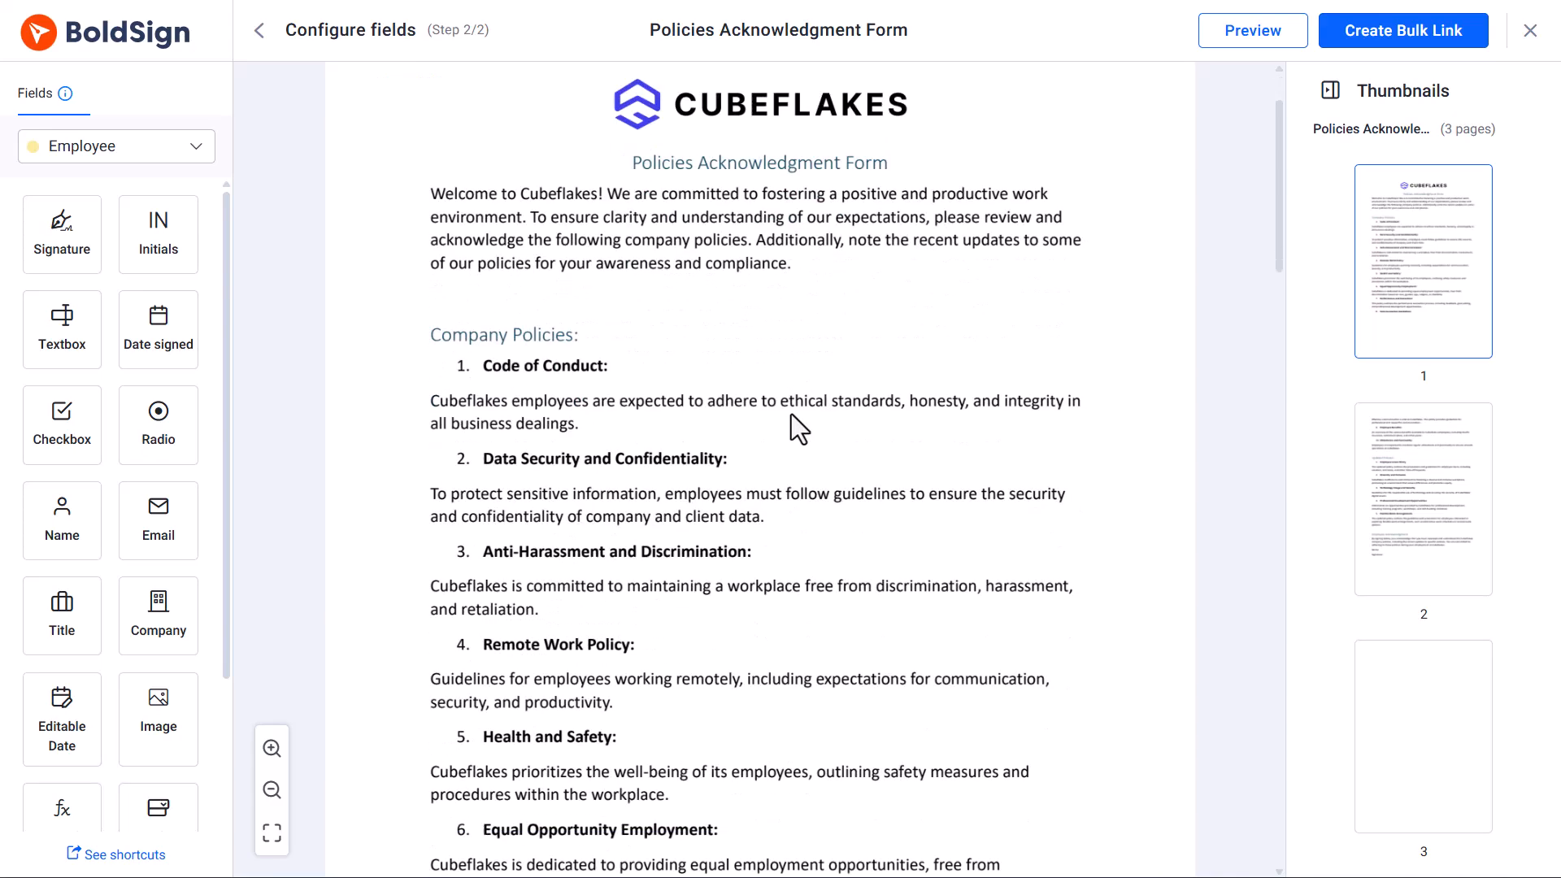
pyautogui.scroll(-10, 792, 429)
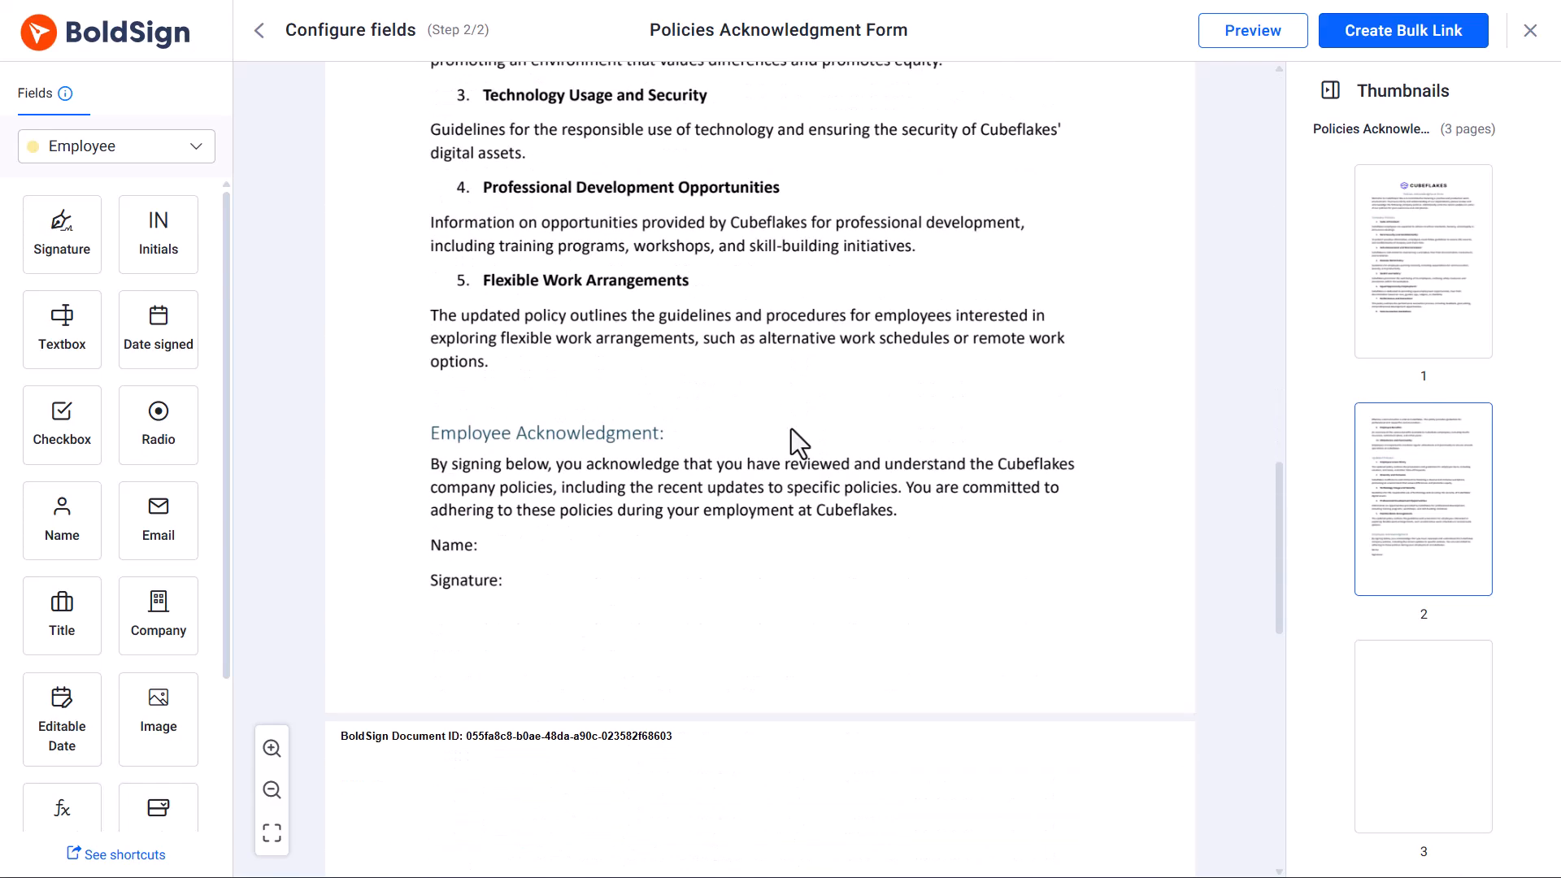
pyautogui.scroll(-2, 792, 428)
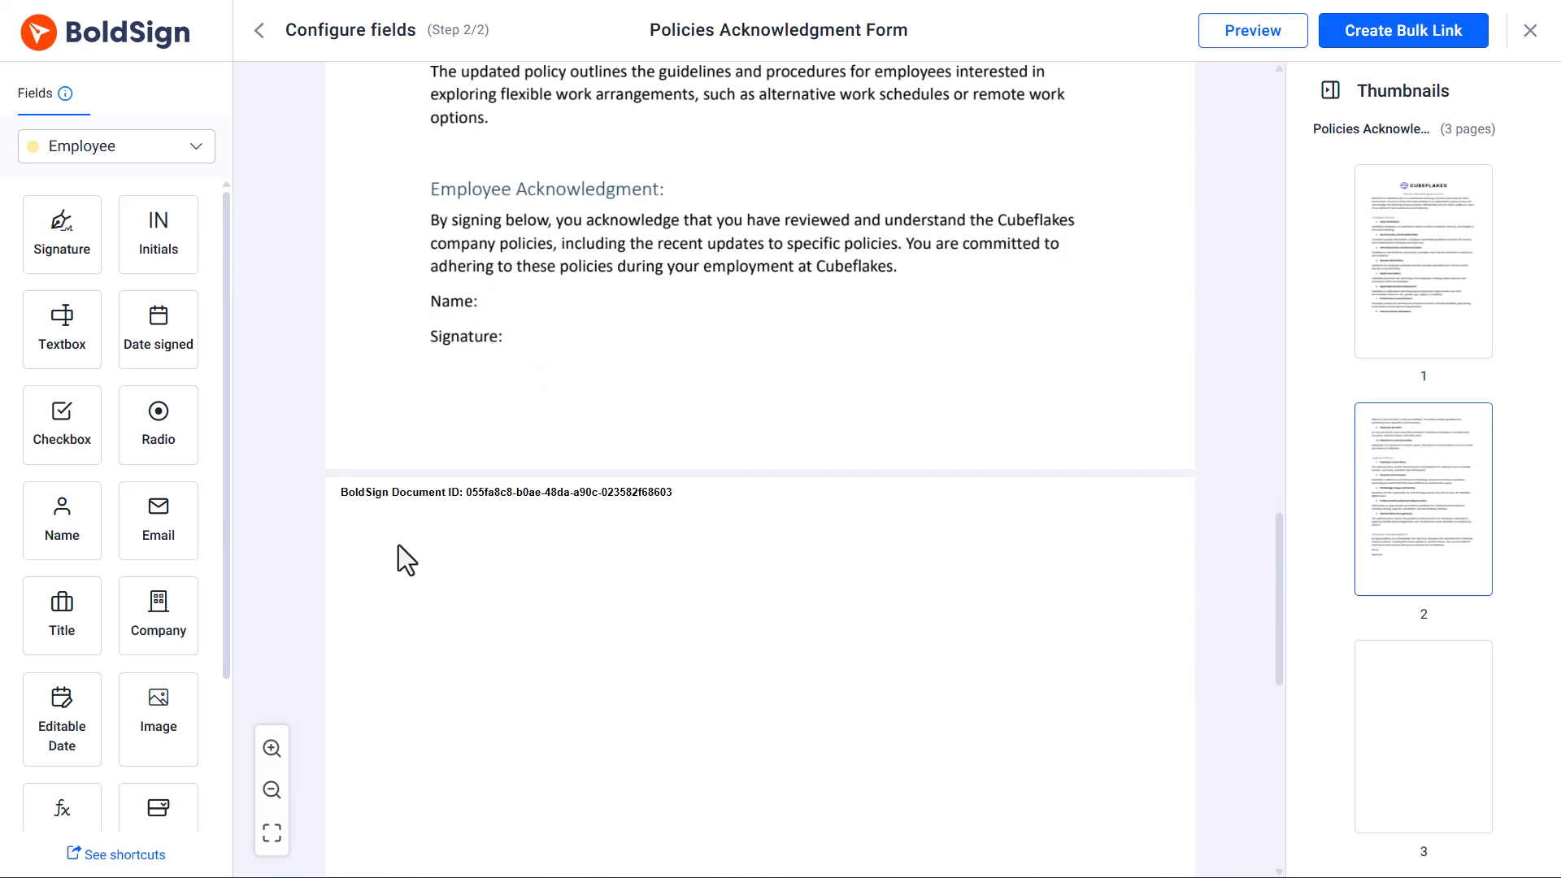
pyautogui.moveTo(60, 537); pyautogui.dragTo(507, 299)
pyautogui.moveTo(61, 236)
pyautogui.mouseDown()
pyautogui.moveTo(575, 320)
pyautogui.moveTo(576, 339)
pyautogui.mouseUp()
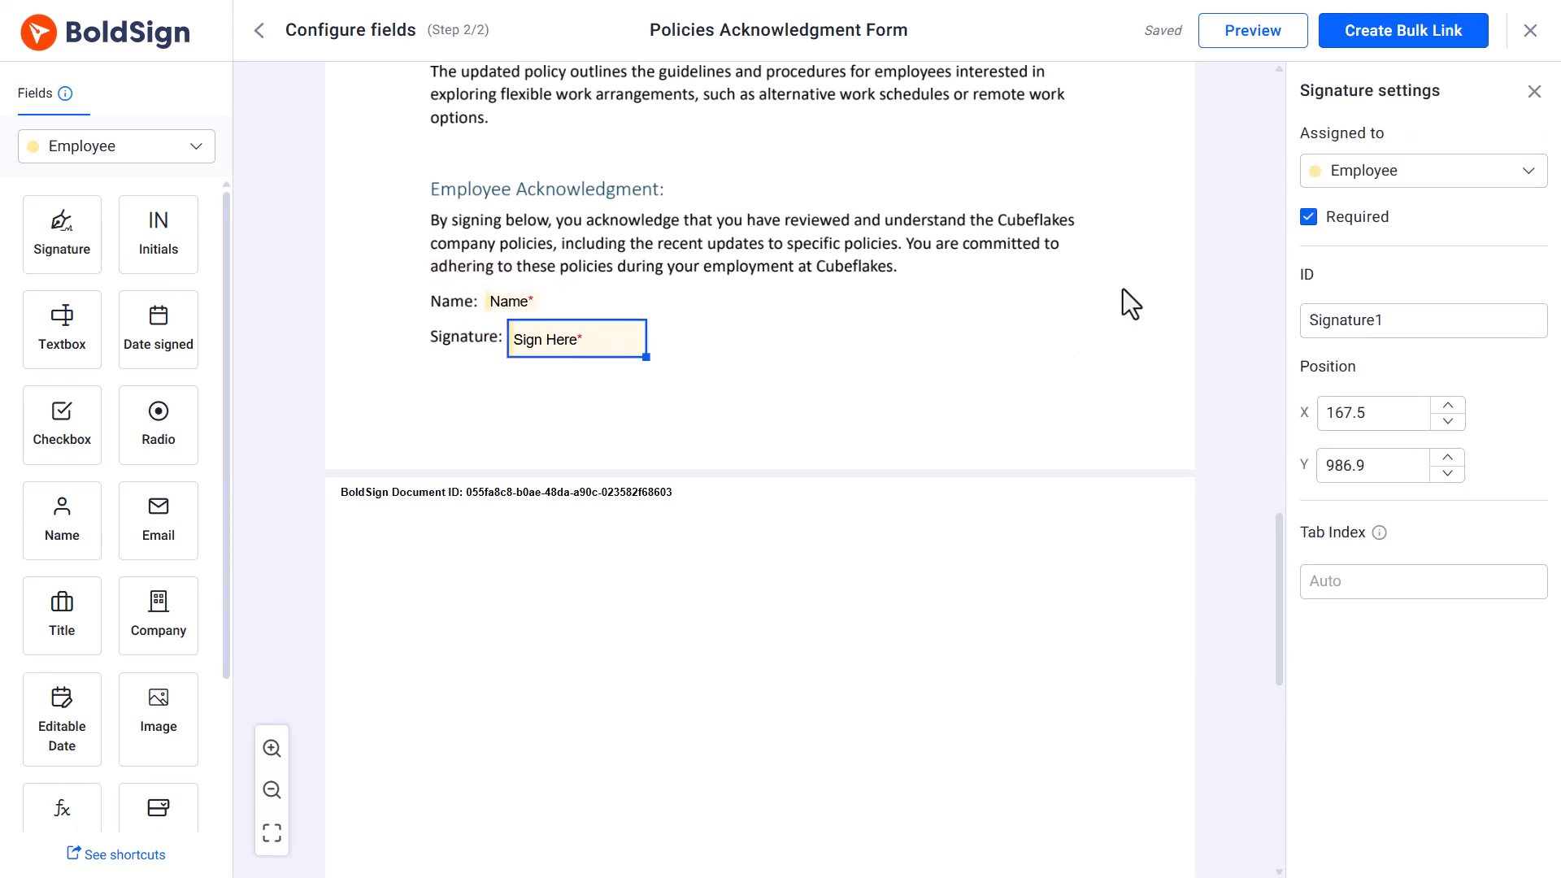
# Create the bulk link from the configured Policies Acknowledgment Form.
pyautogui.scroll(15, 1124, 290)
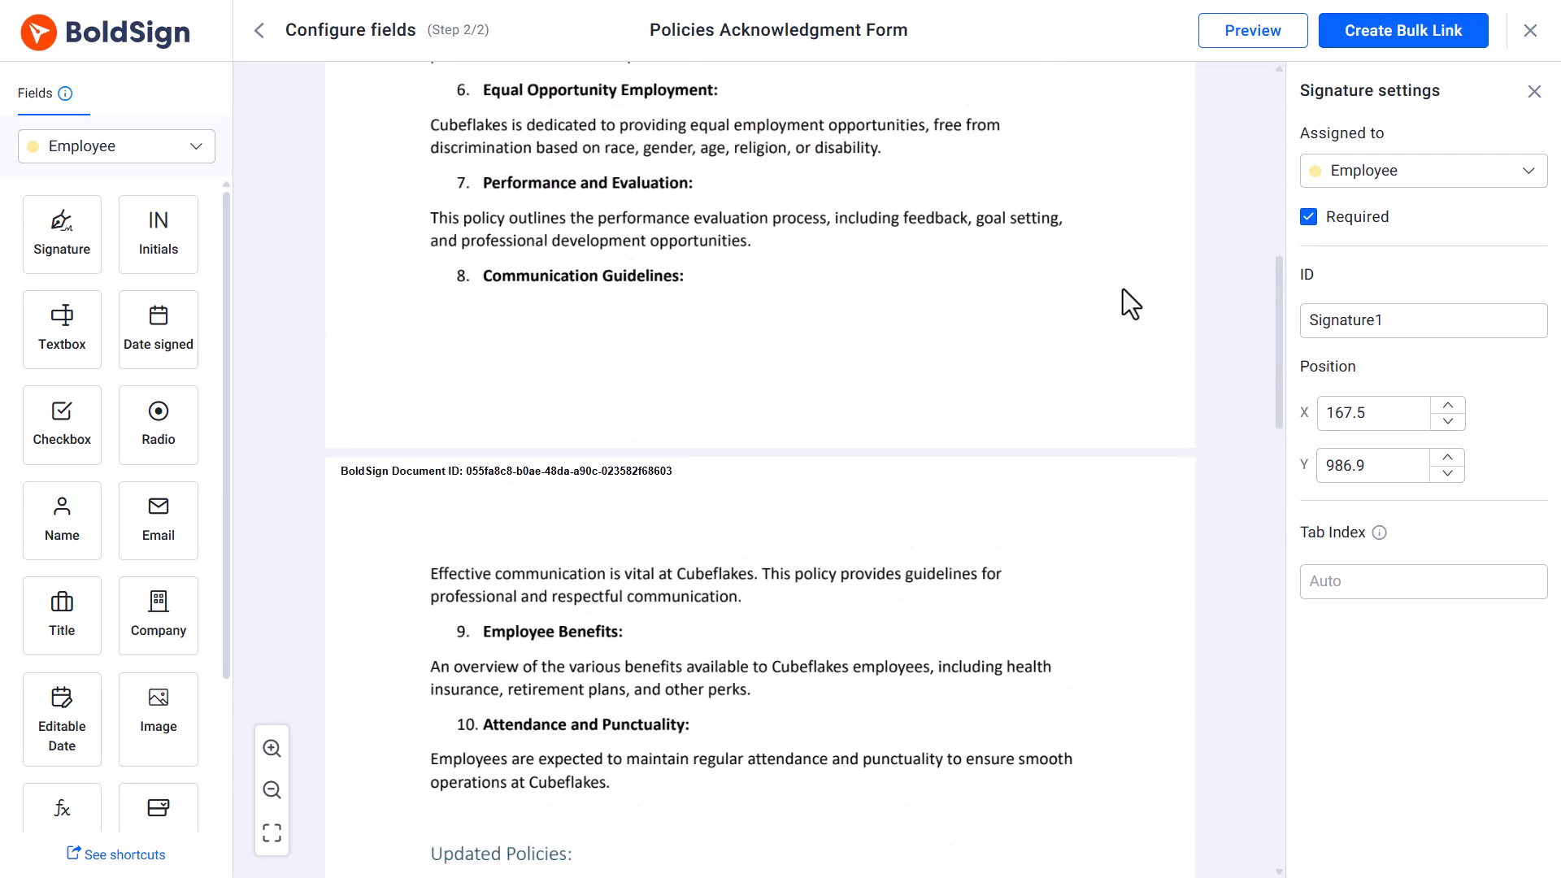
pyautogui.scroll(4, 1123, 290)
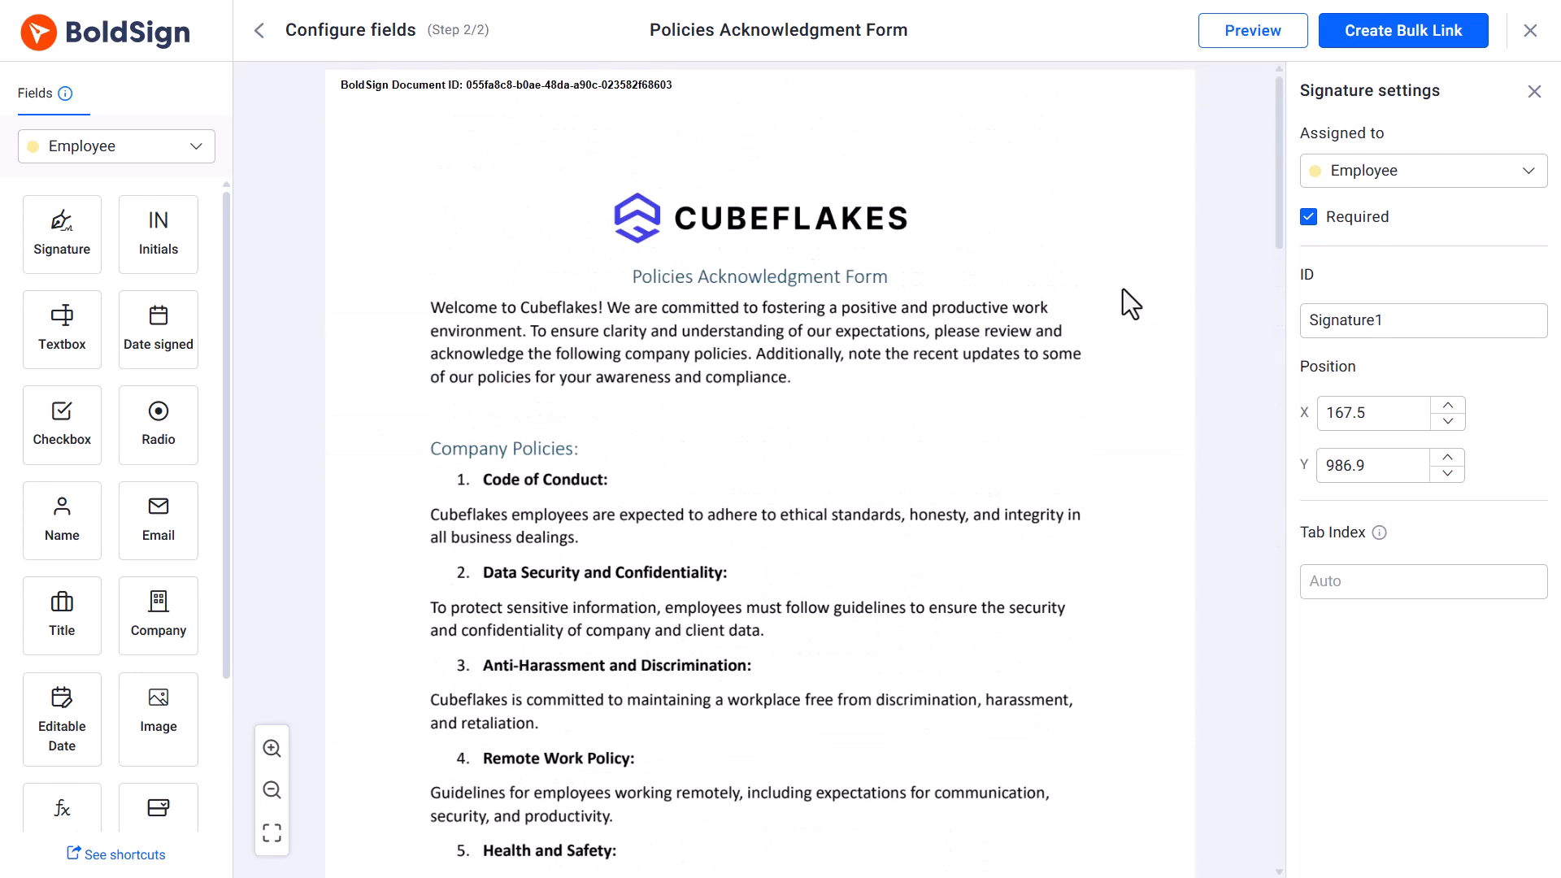
pyautogui.click(1402, 41)
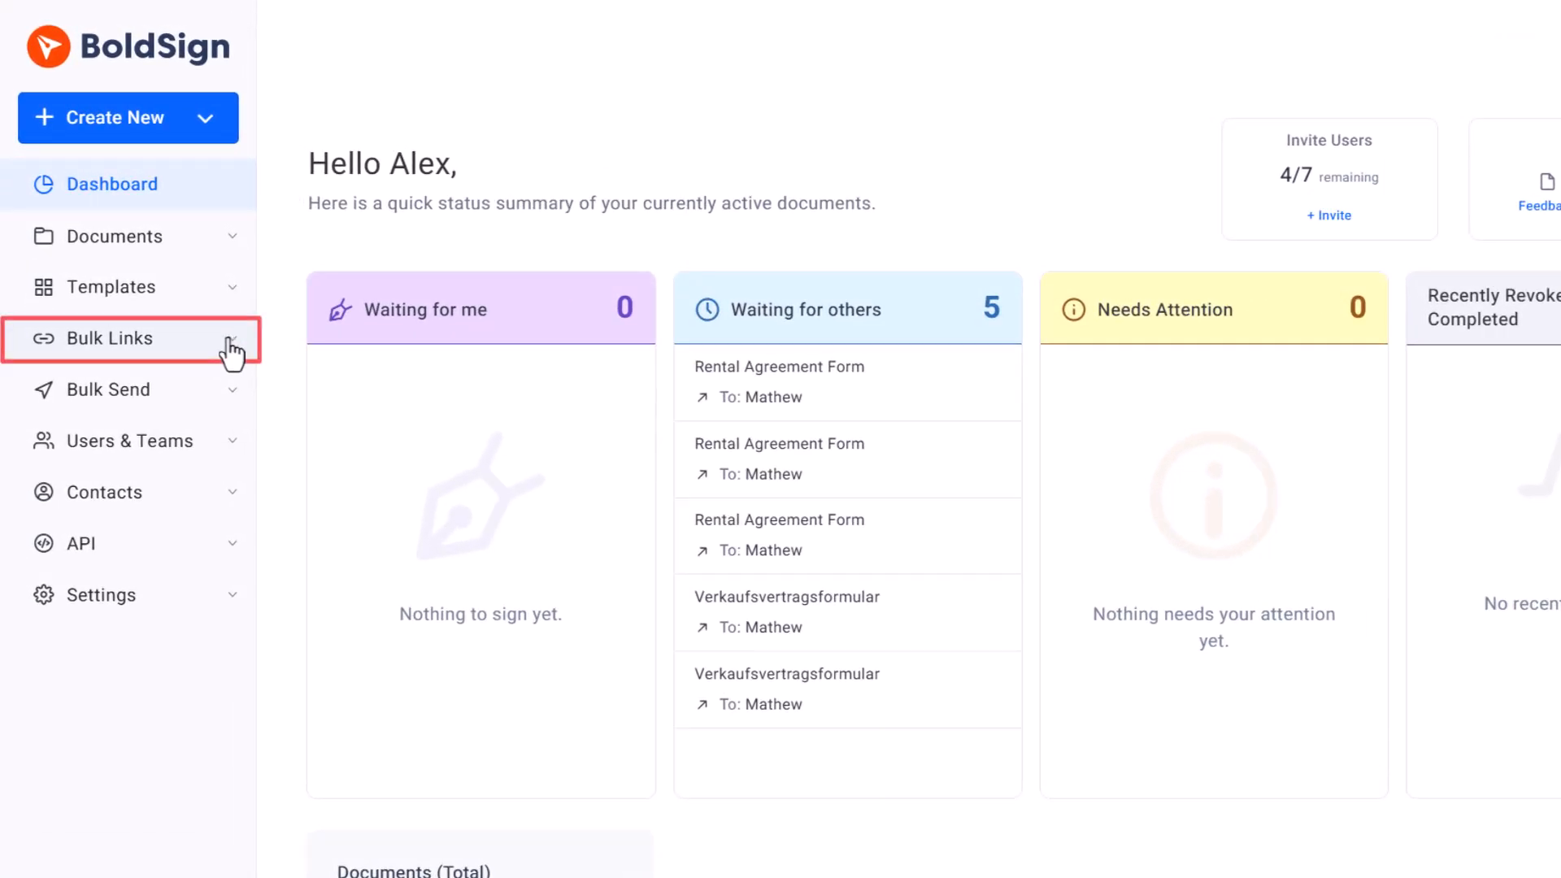
# Open the details of the Contract Agreement Form among the user's own bulk links.
pyautogui.click(229, 348)
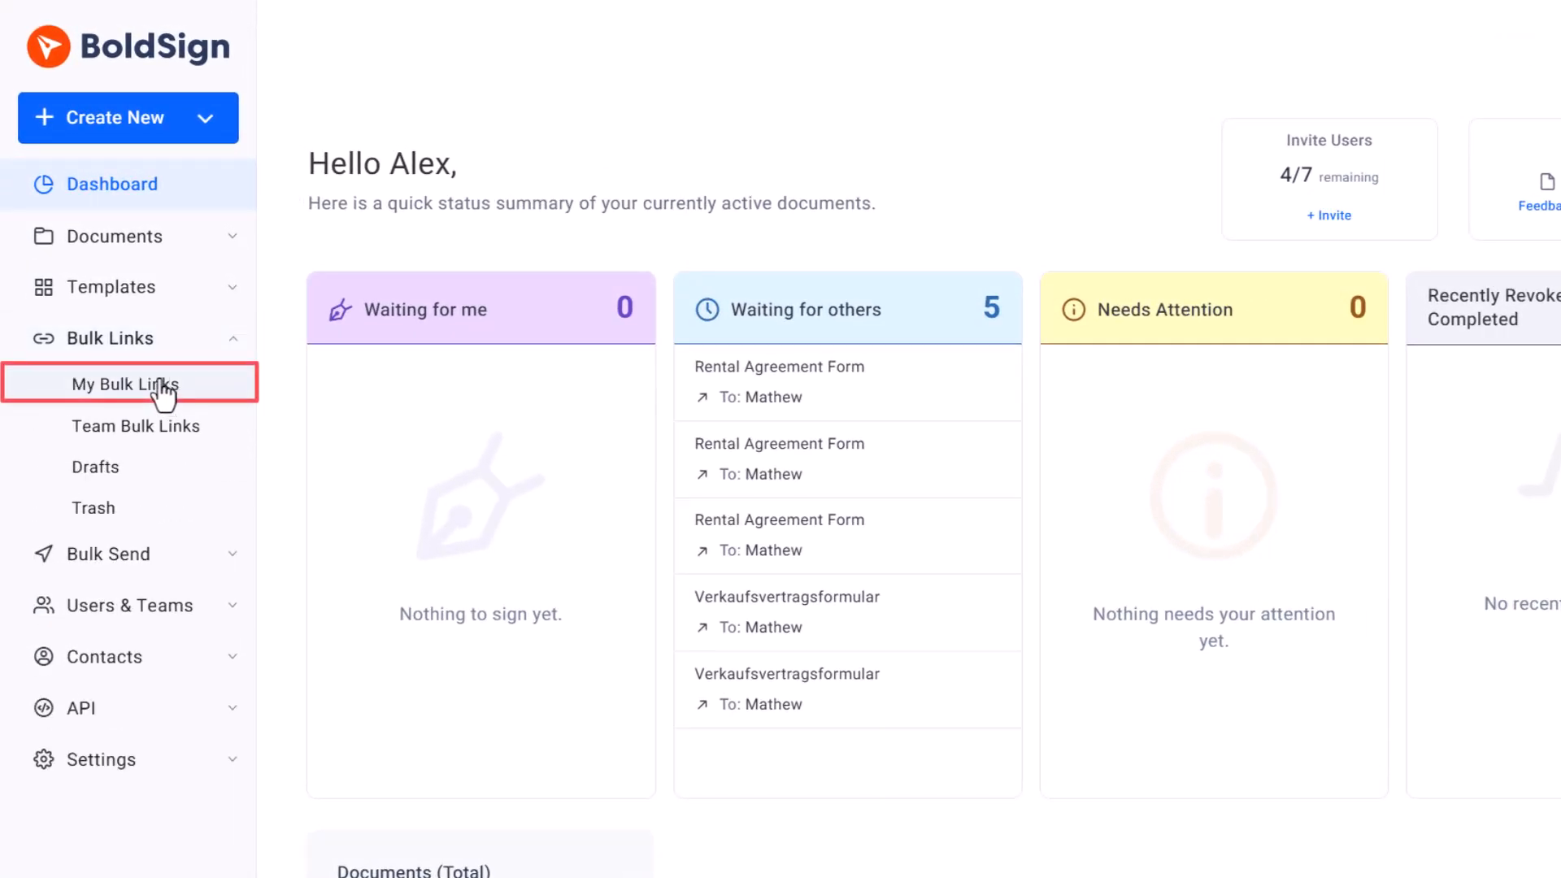
pyautogui.click(192, 380)
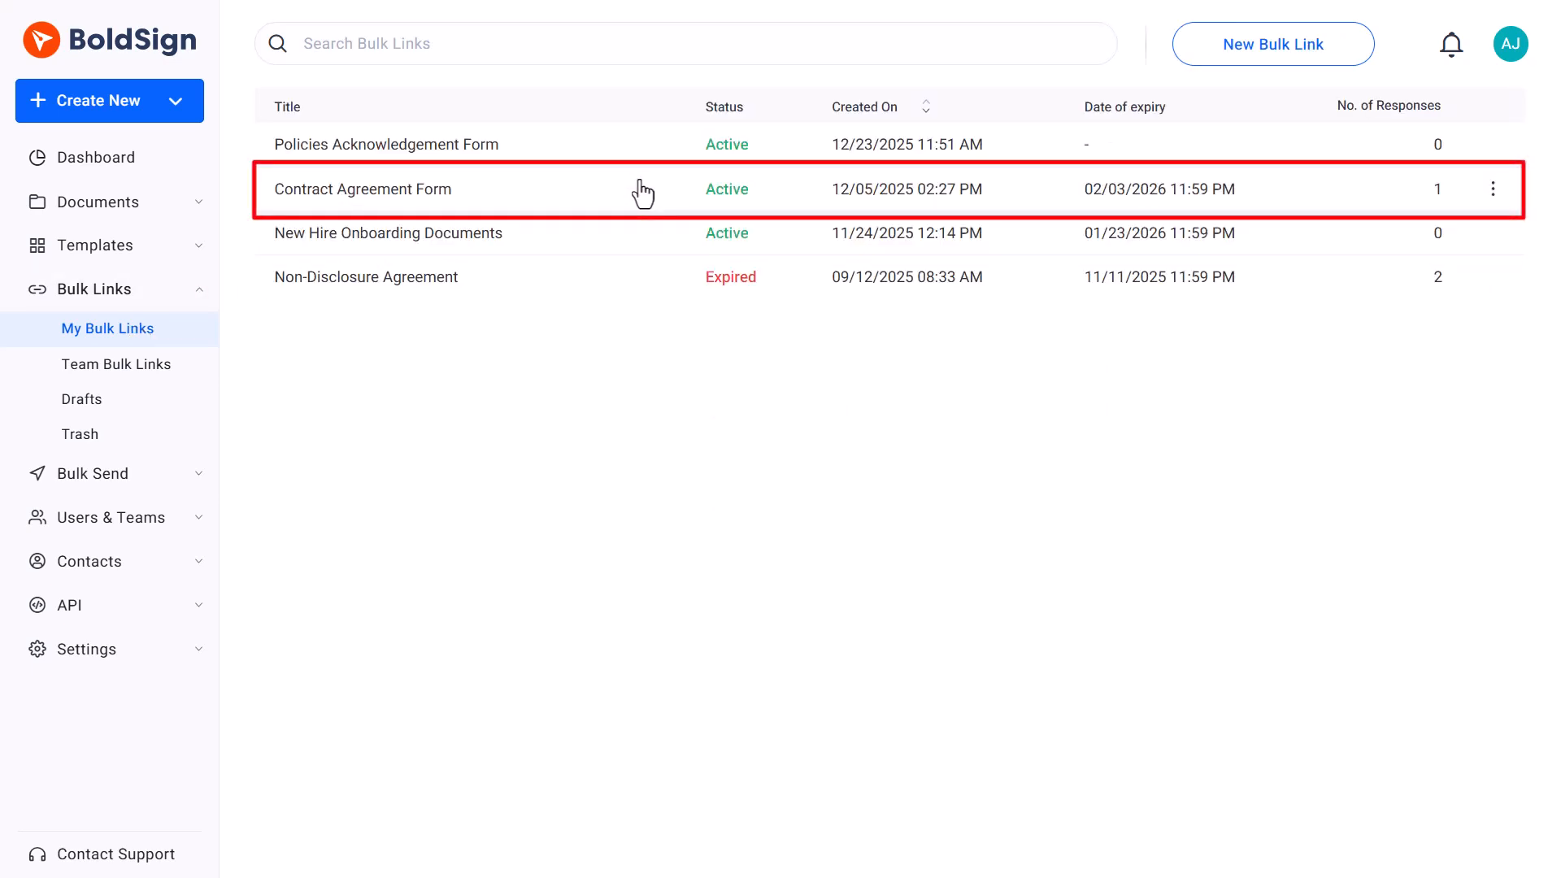
pyautogui.click(642, 193)
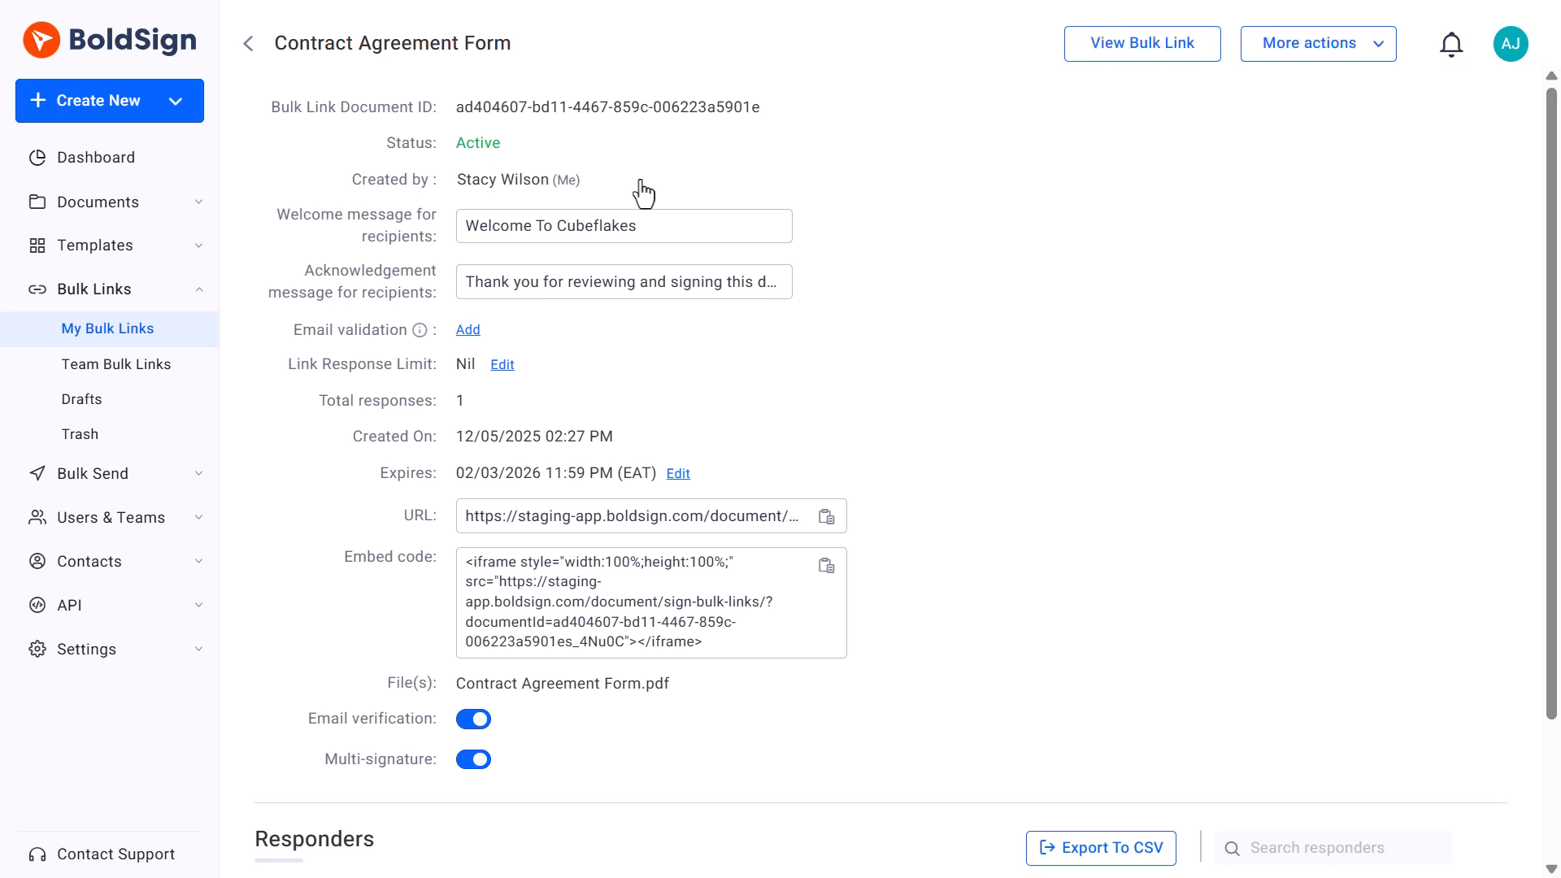
# Turn off the expiry of the Contract Agreement Form bulk link and save the change.
pyautogui.click(677, 475)
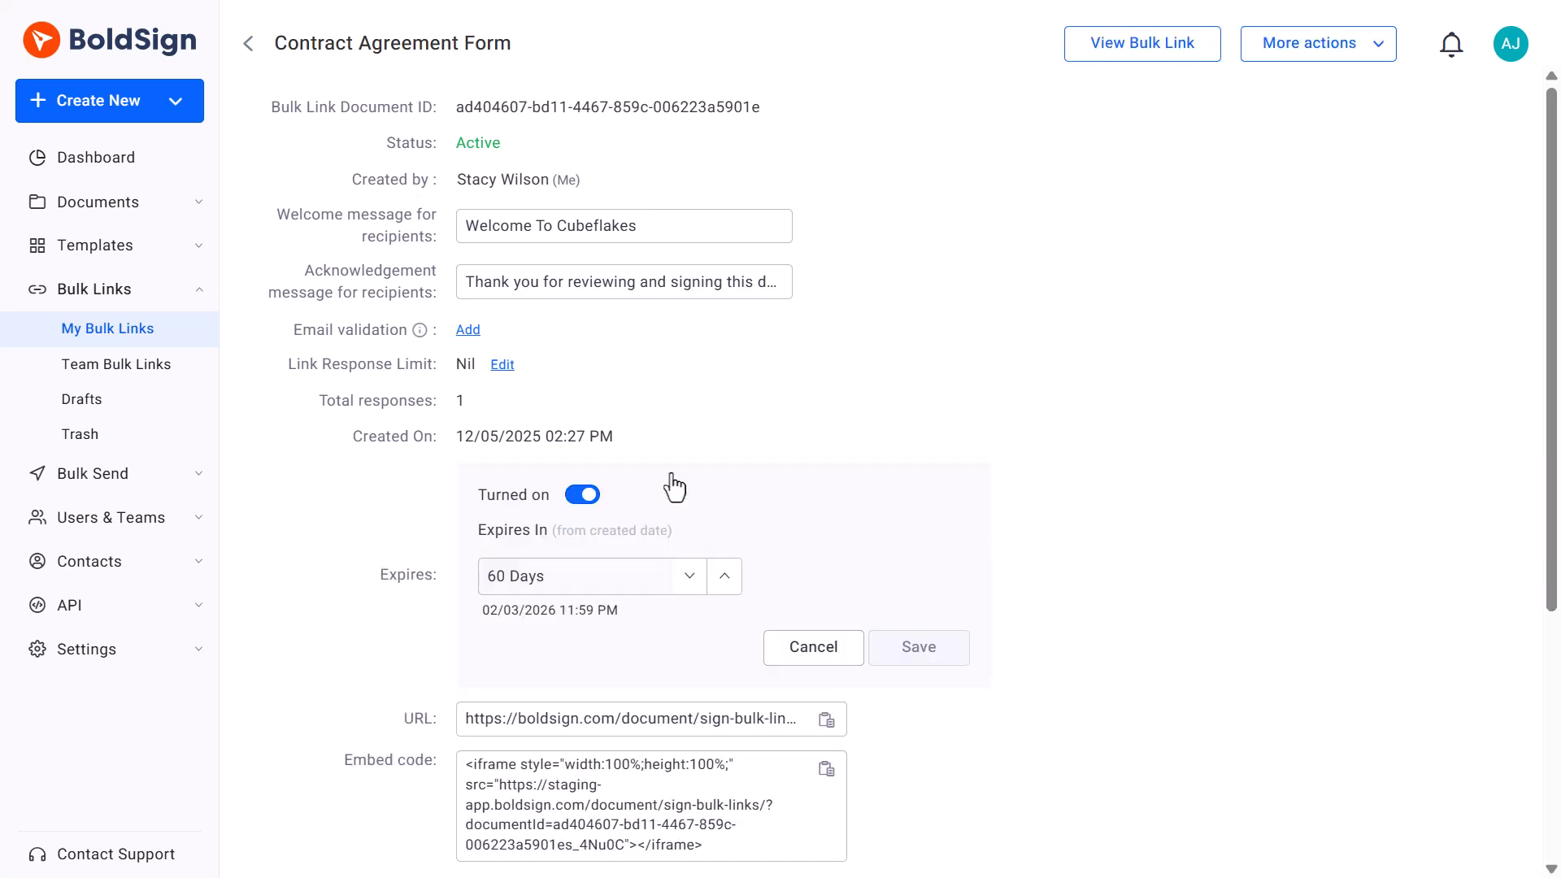
pyautogui.click(579, 497)
pyautogui.click(917, 648)
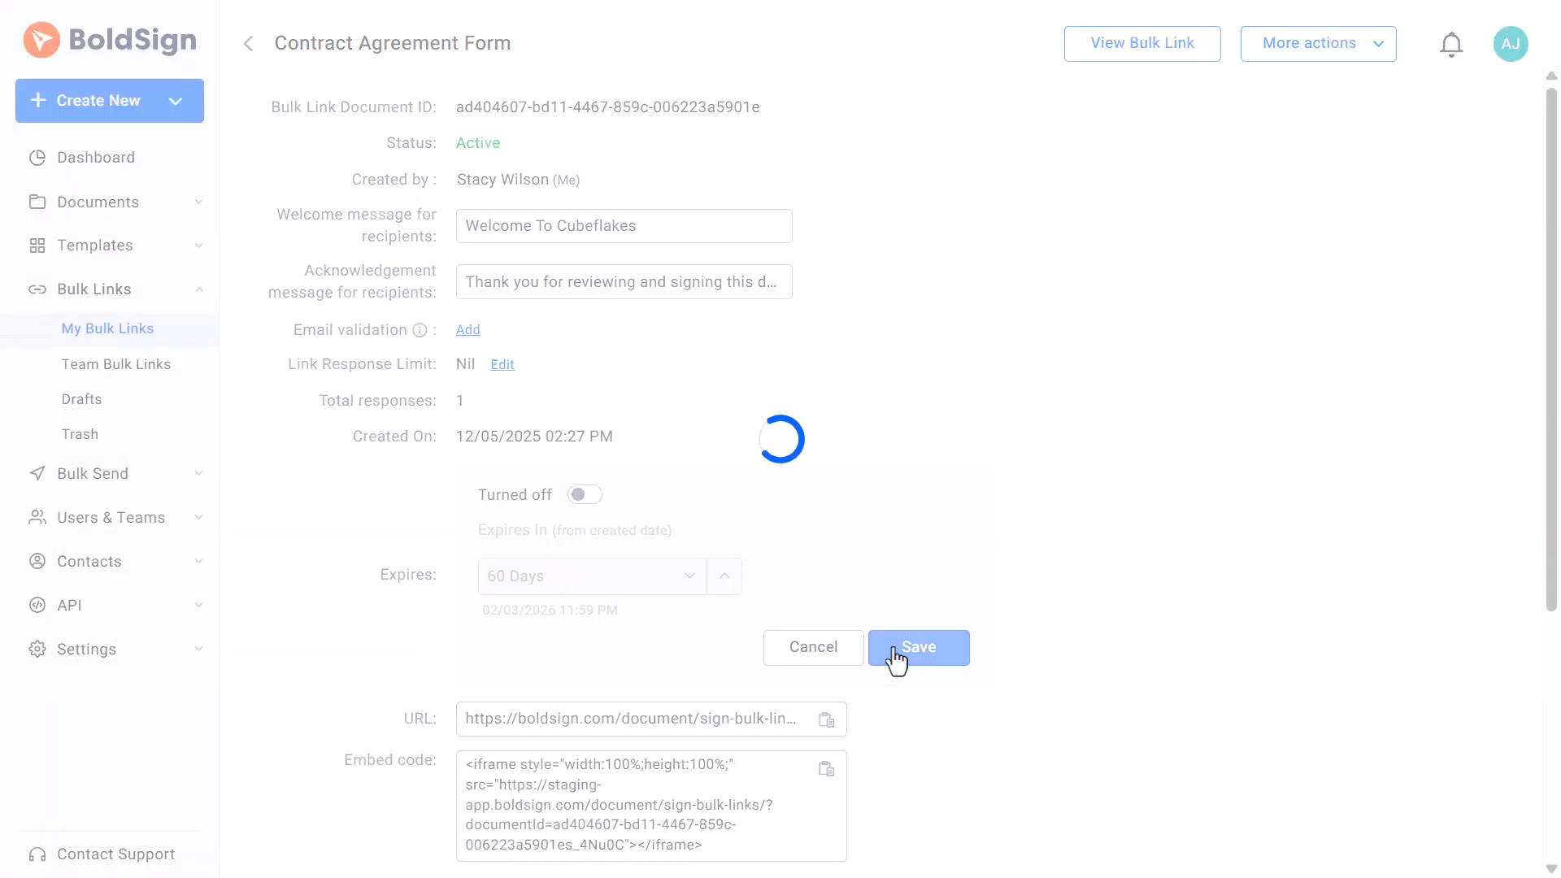